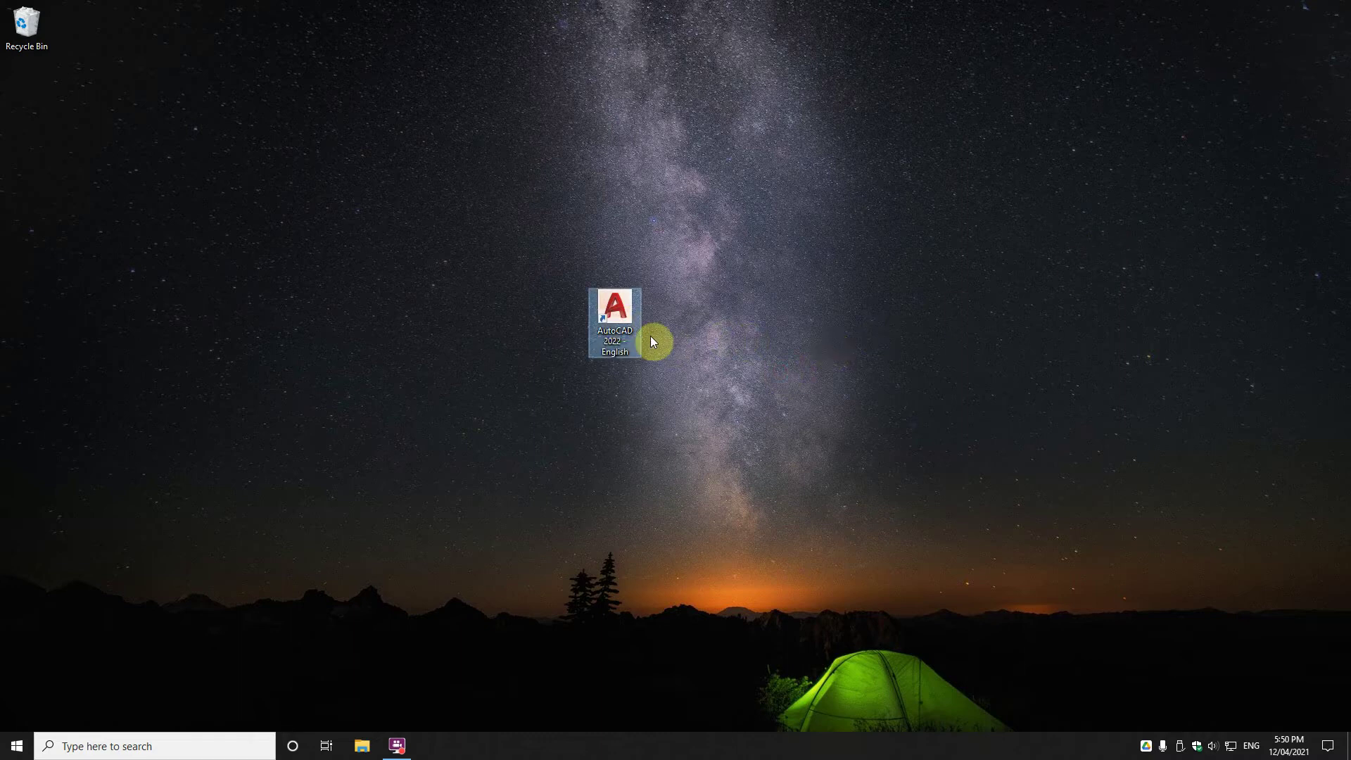
Launch AutoCAD 2022 and migrate all offered custom settings from AutoCAD 2021 - English, choosing to view the migration log.
{"action": "double_click", "coordinate": [618, 322]}
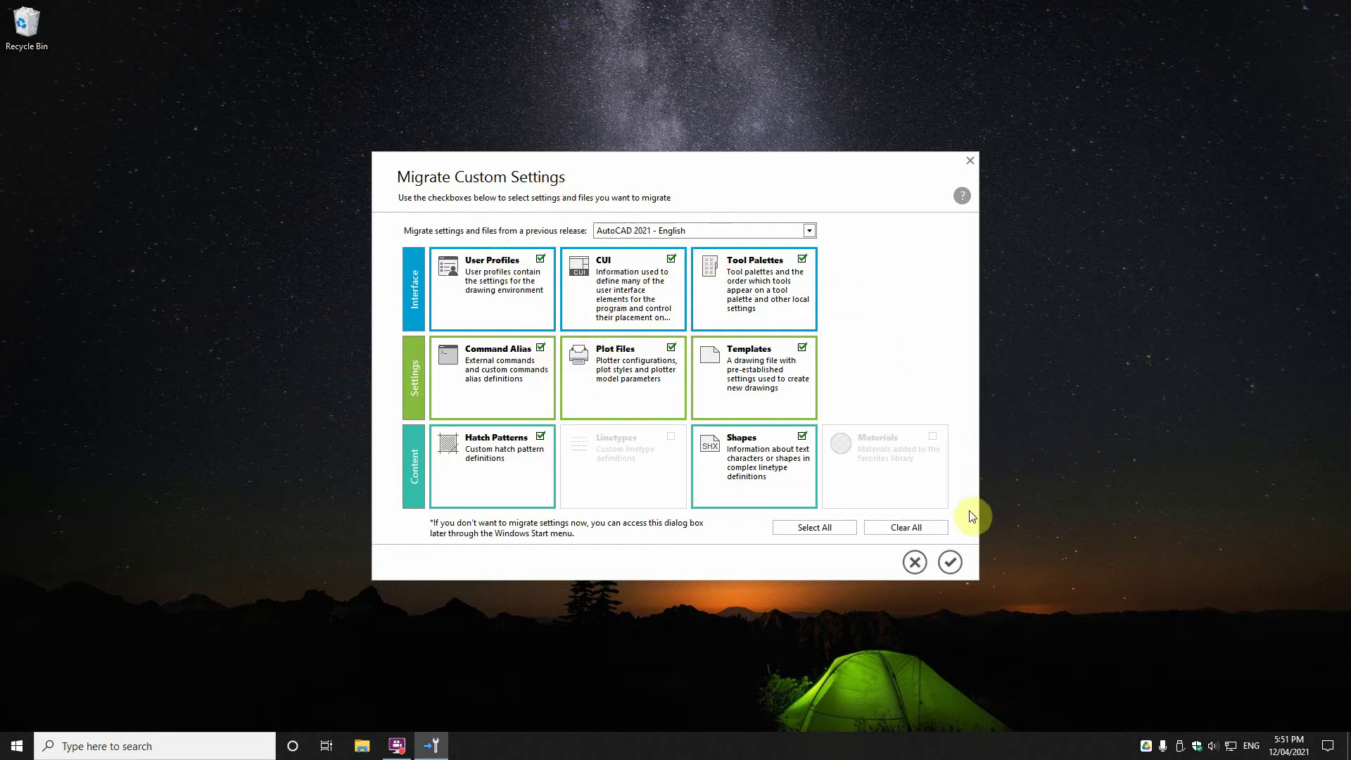
{"action": "left_click", "coordinate": [951, 563]}
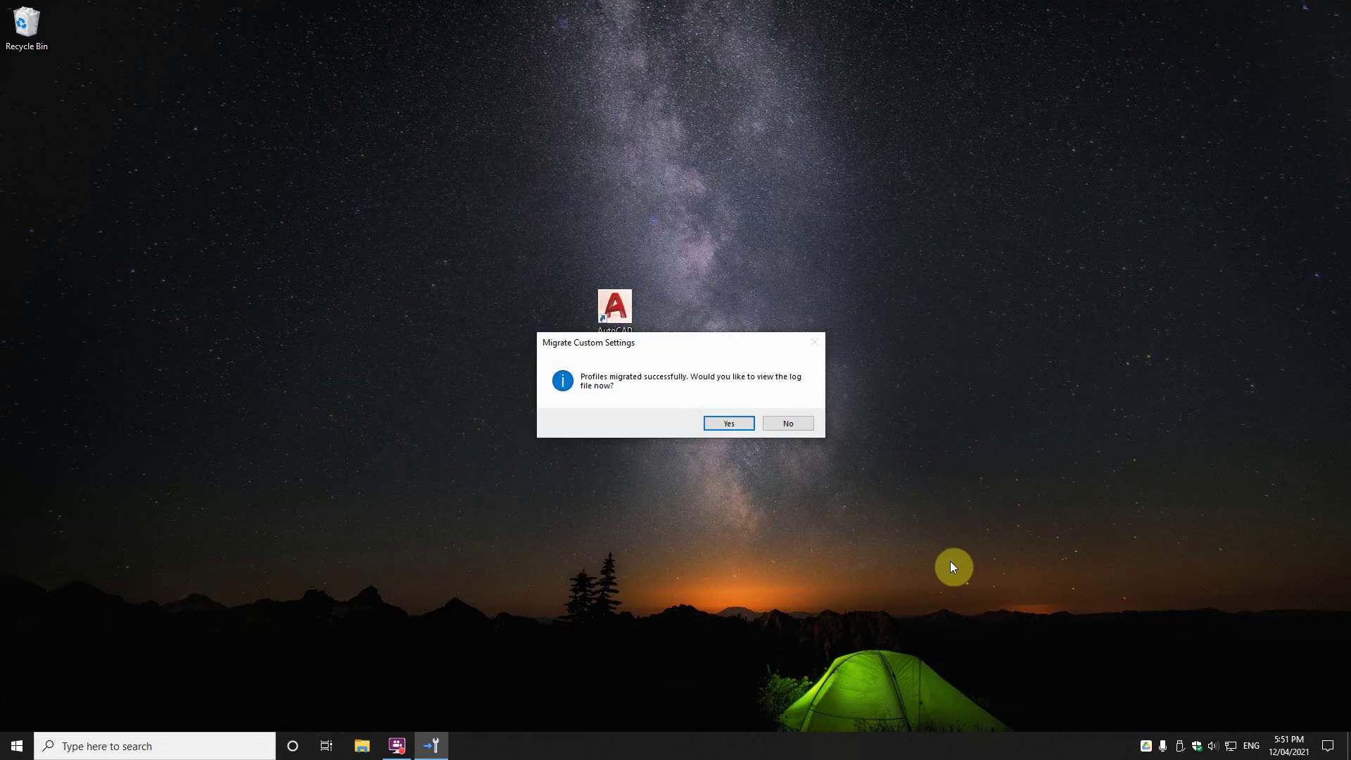
{"action": "left_click", "coordinate": [728, 423]}
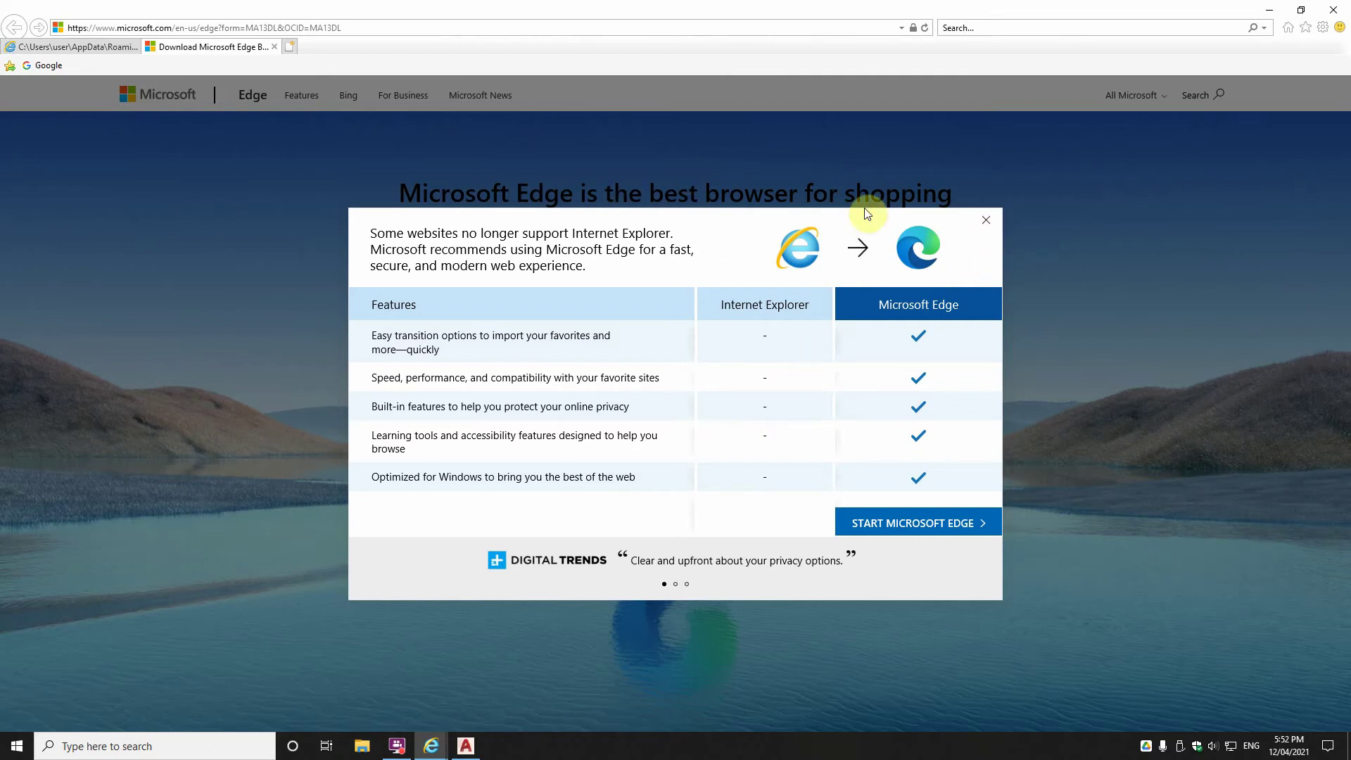
Dismiss the Microsoft Edge promotion and bring up the migration summary report, keeping the browser tabs open.
{"action": "left_click", "coordinate": [987, 223]}
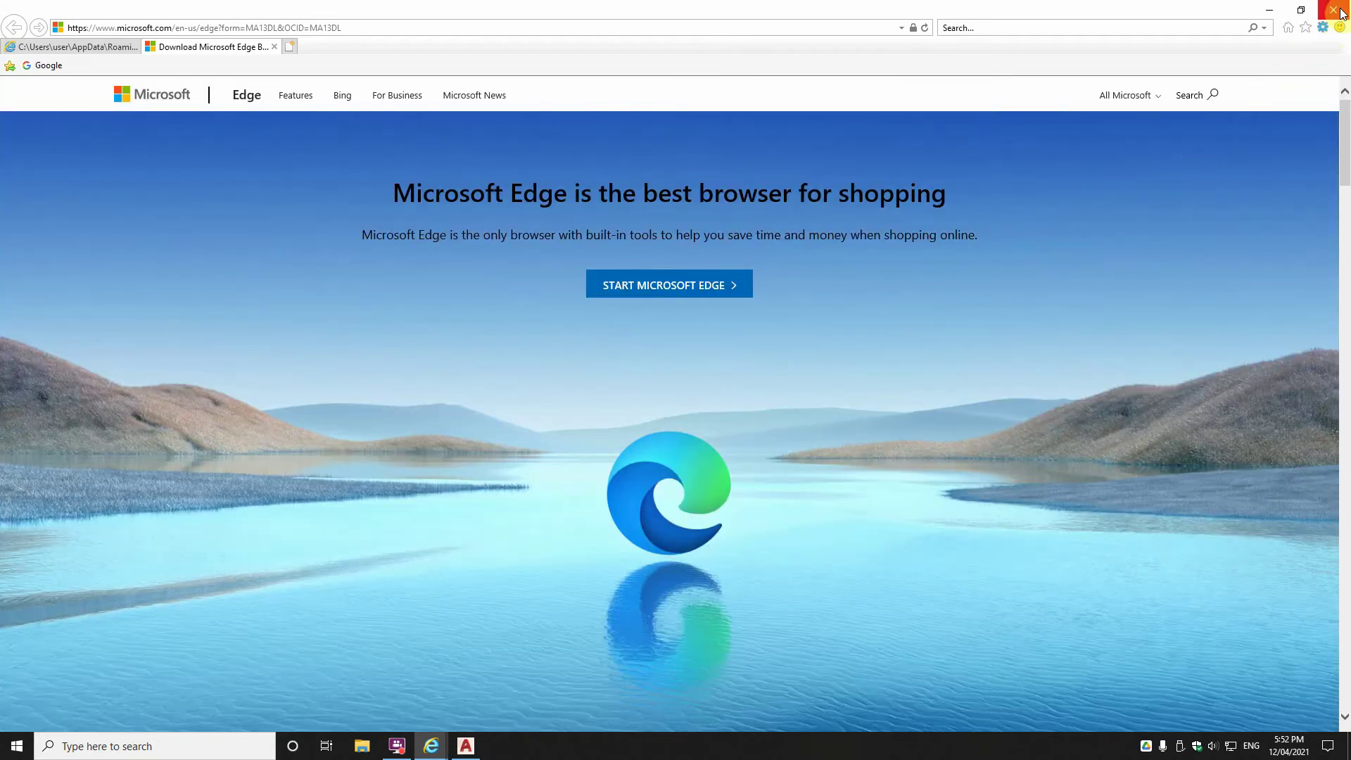
{"action": "left_click", "coordinate": [1334, 11]}
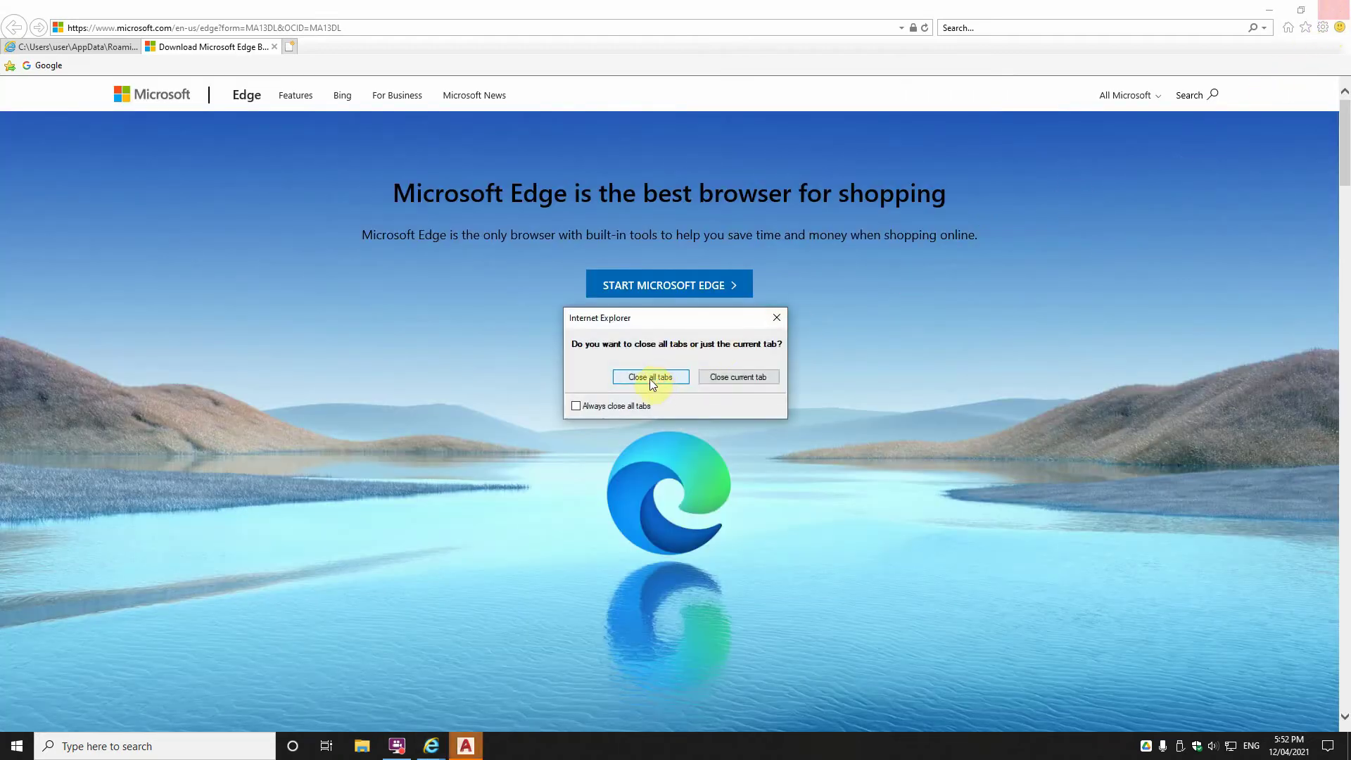
{"action": "left_click", "coordinate": [108, 45]}
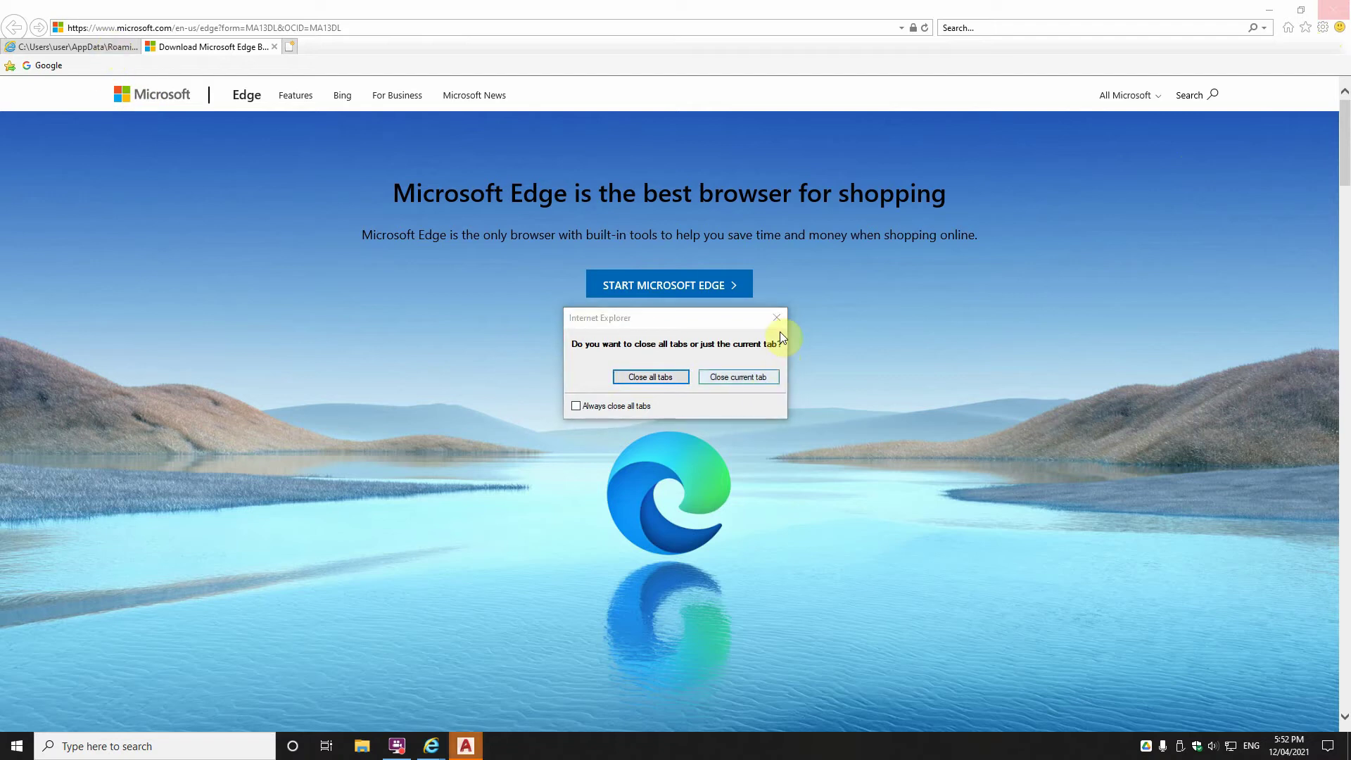
{"action": "left_click", "coordinate": [776, 317]}
{"action": "left_click", "coordinate": [94, 45]}
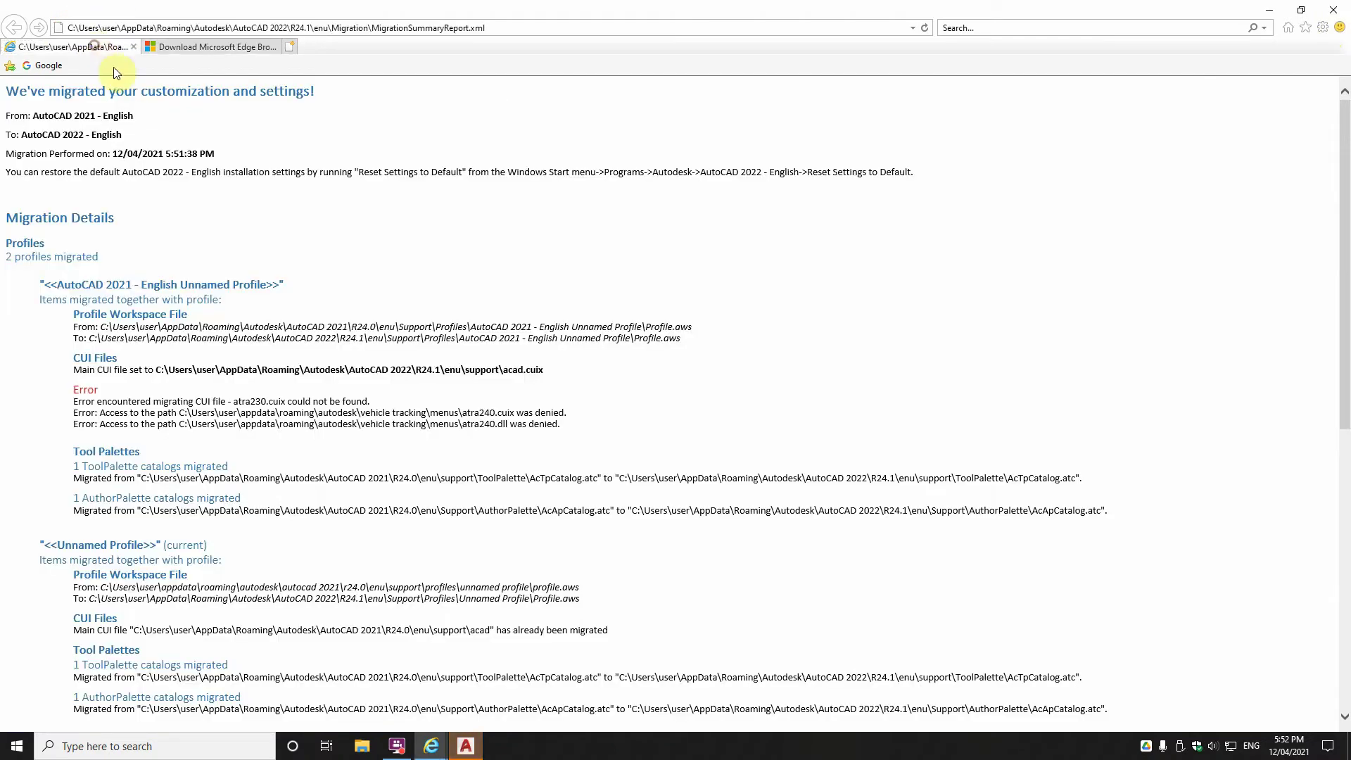
Review the migration summary report from profiles and CUI errors down to hatch patterns and shapes, and close all browser tabs.
{"action": "middle_click", "coordinate": [177, 102]}
{"action": "left_click", "coordinate": [406, 99]}
{"action": "scroll", "coordinate": [103, 104], "scroll_direction": "down", "scroll_amount": 2}
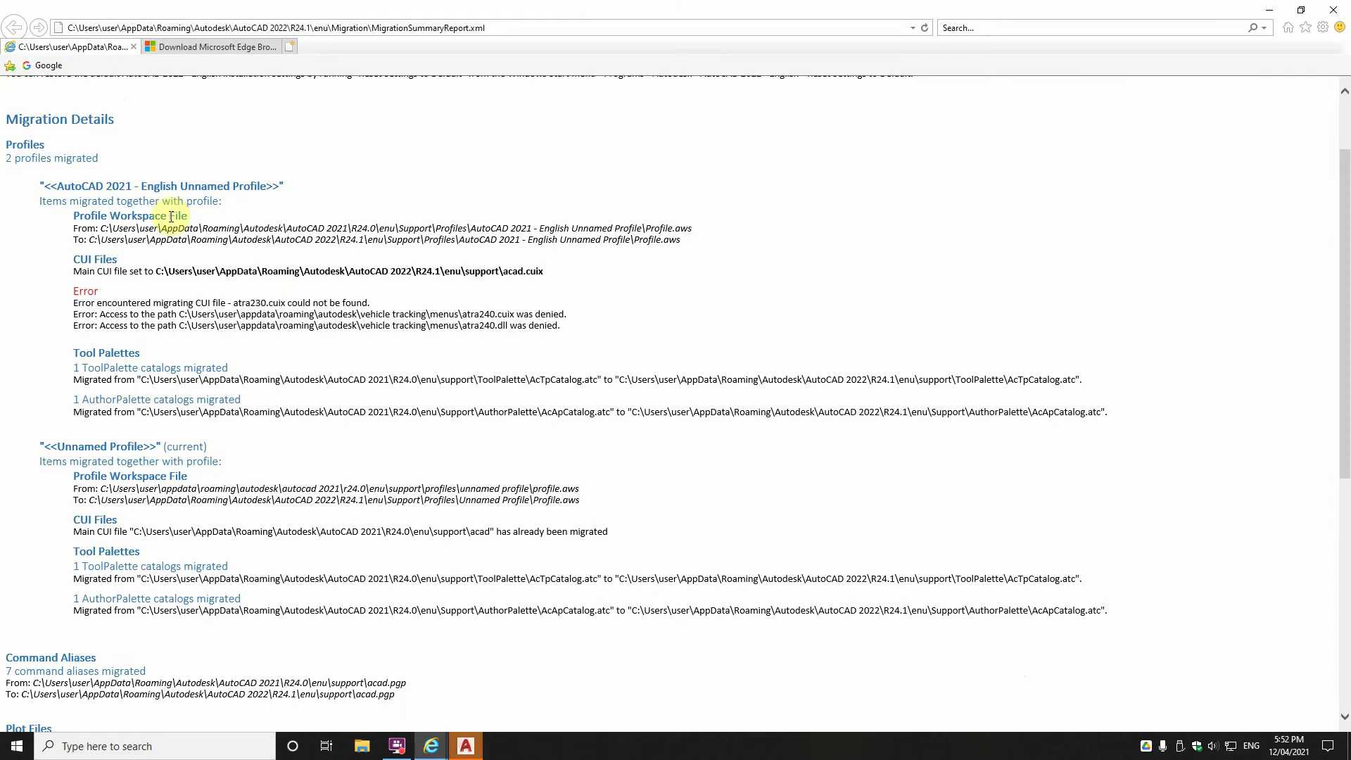
{"action": "scroll", "coordinate": [181, 267], "scroll_direction": "up", "scroll_amount": 2}
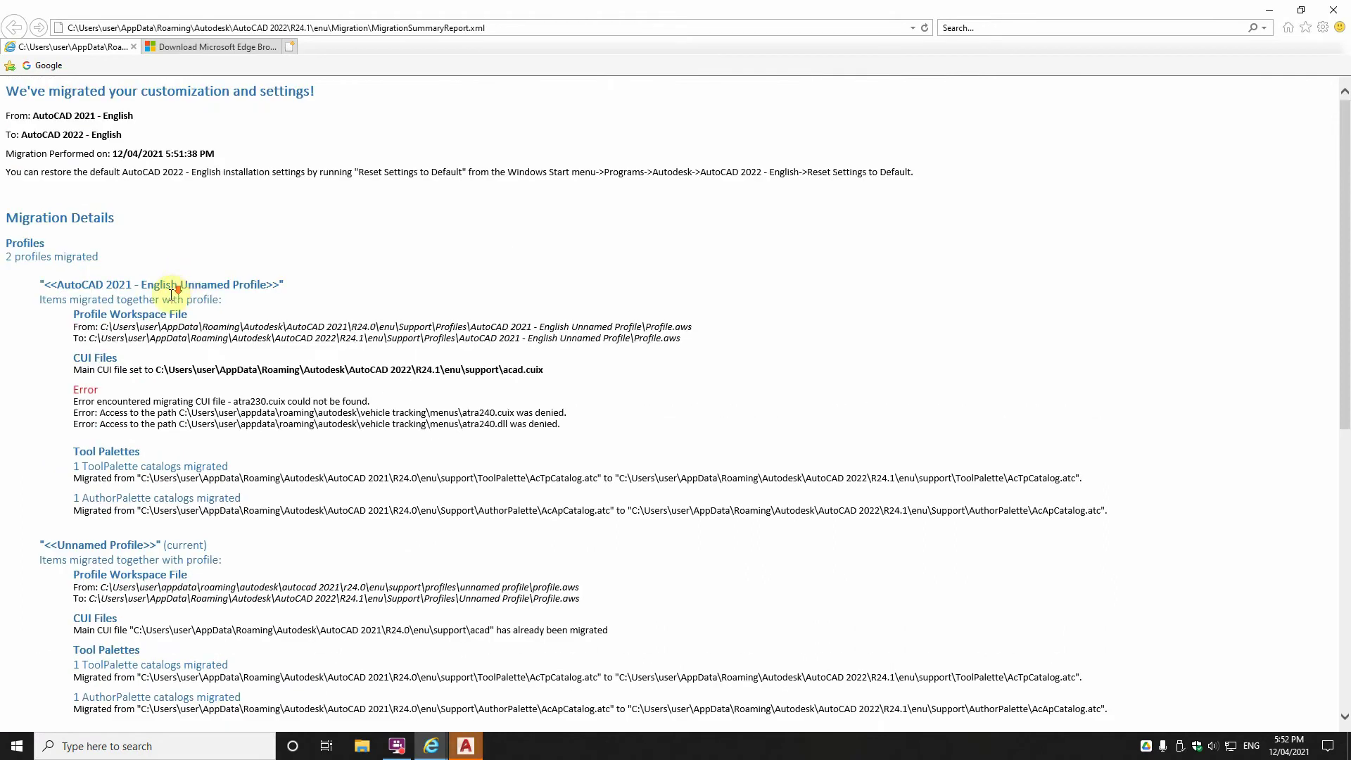
{"action": "scroll", "coordinate": [172, 292], "scroll_direction": "down", "scroll_amount": 2}
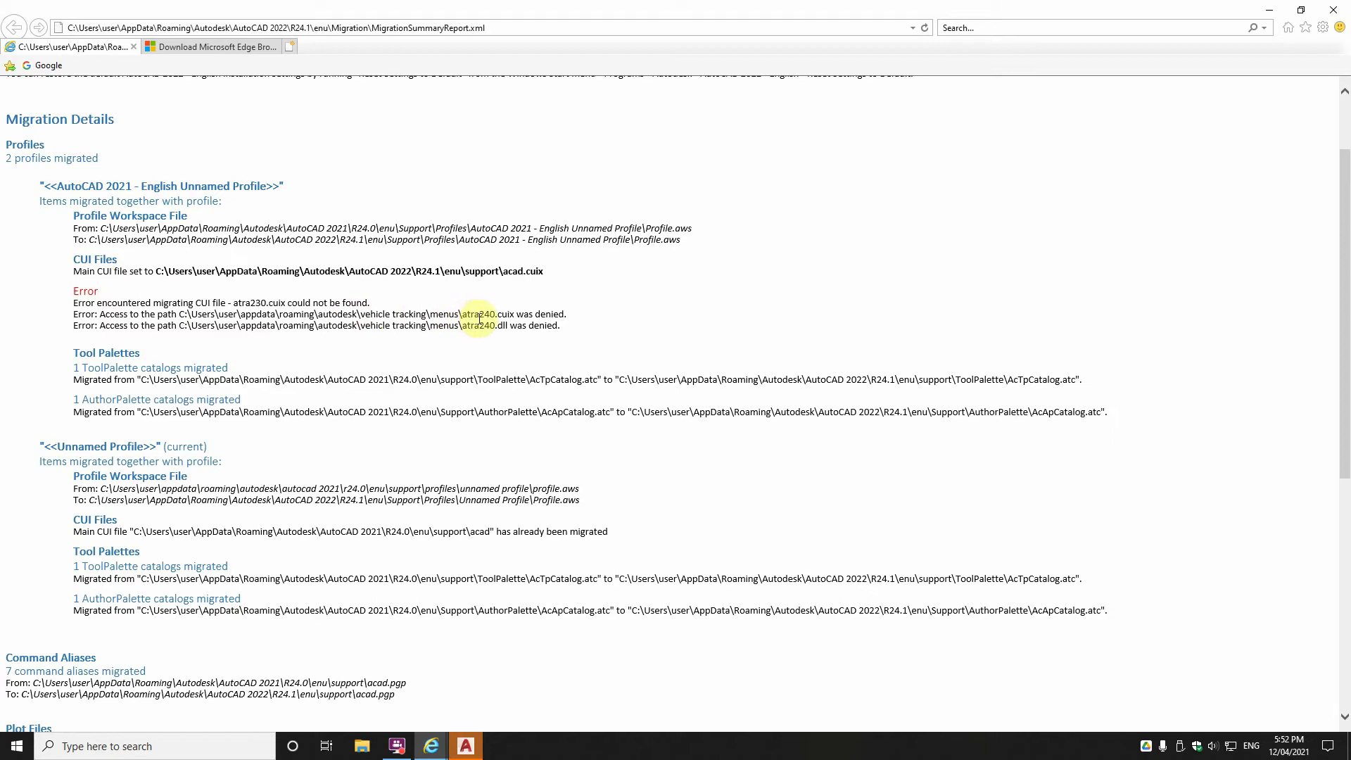
{"action": "scroll", "coordinate": [479, 318], "scroll_direction": "down", "scroll_amount": 2}
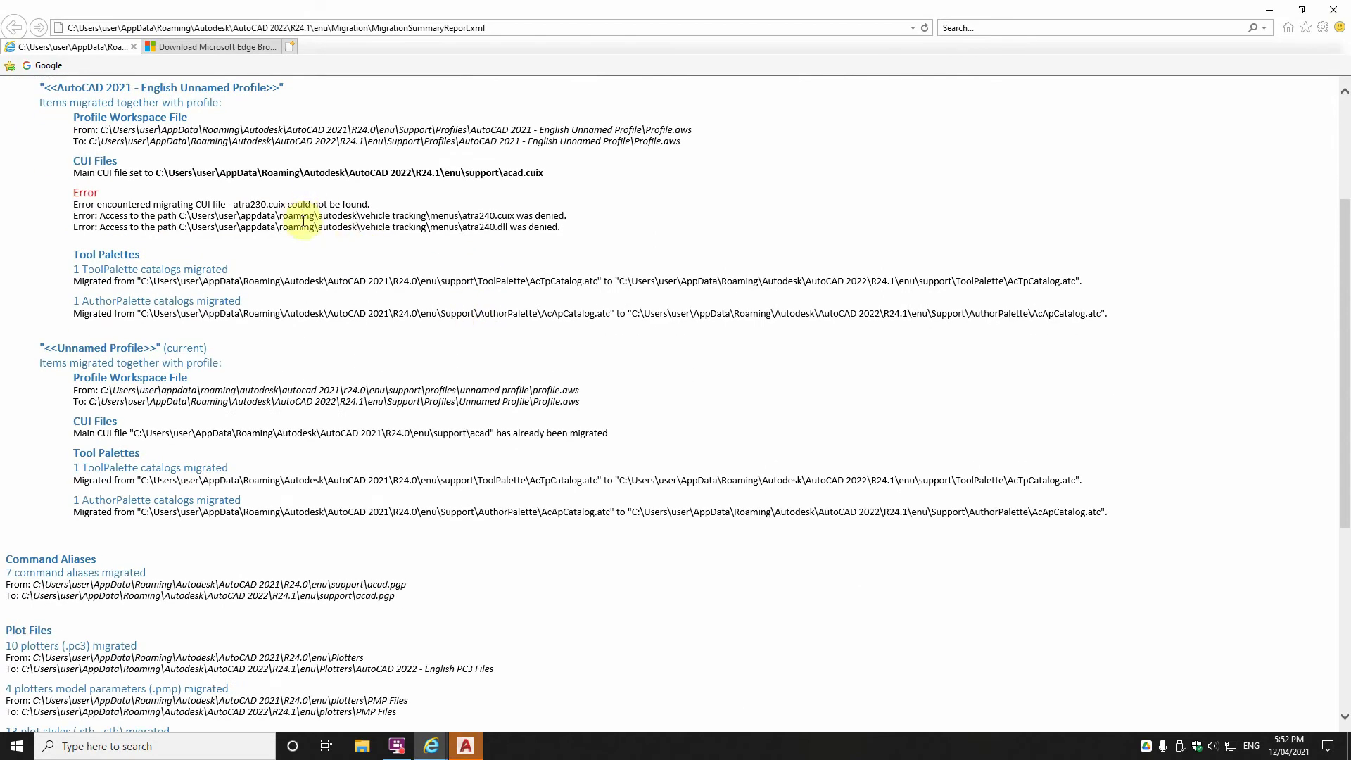
{"action": "scroll", "coordinate": [270, 258], "scroll_direction": "up", "scroll_amount": 2}
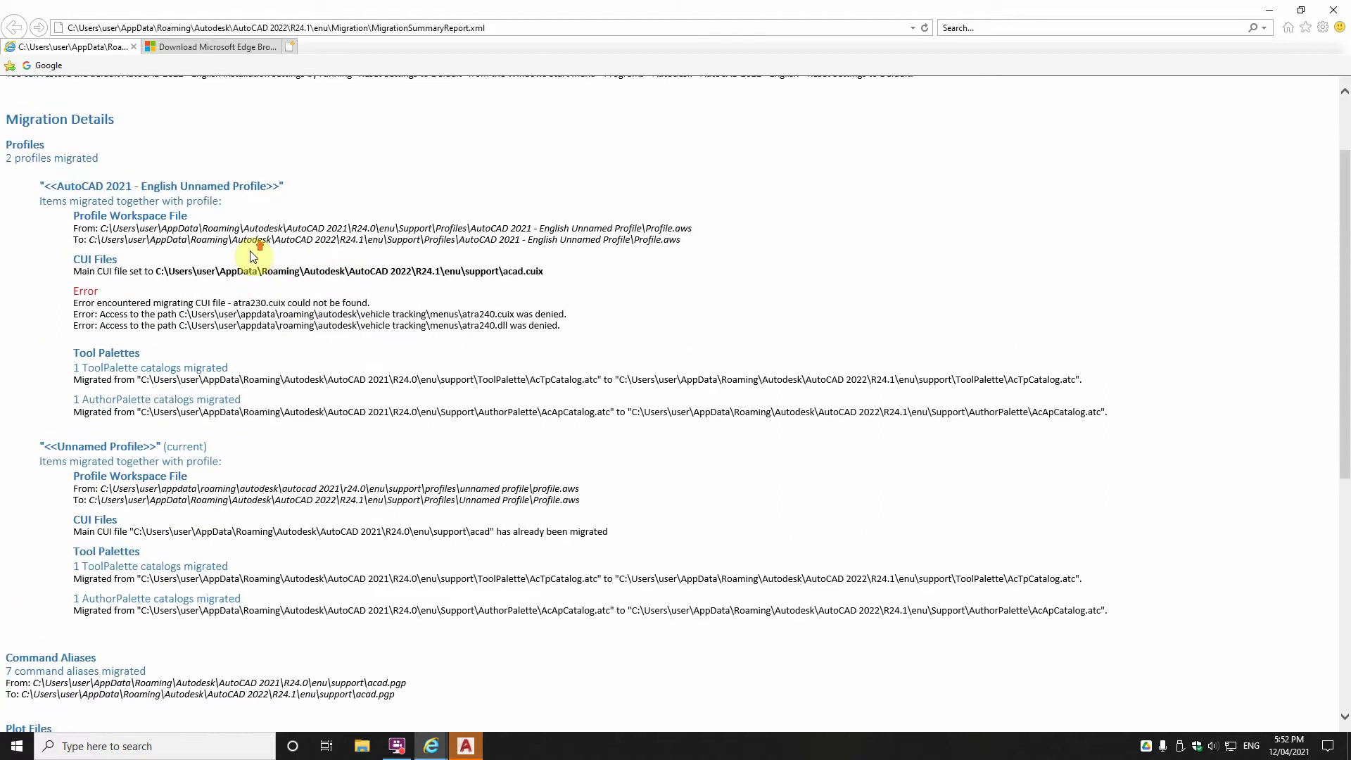
{"action": "scroll", "coordinate": [211, 246], "scroll_direction": "down", "scroll_amount": 4}
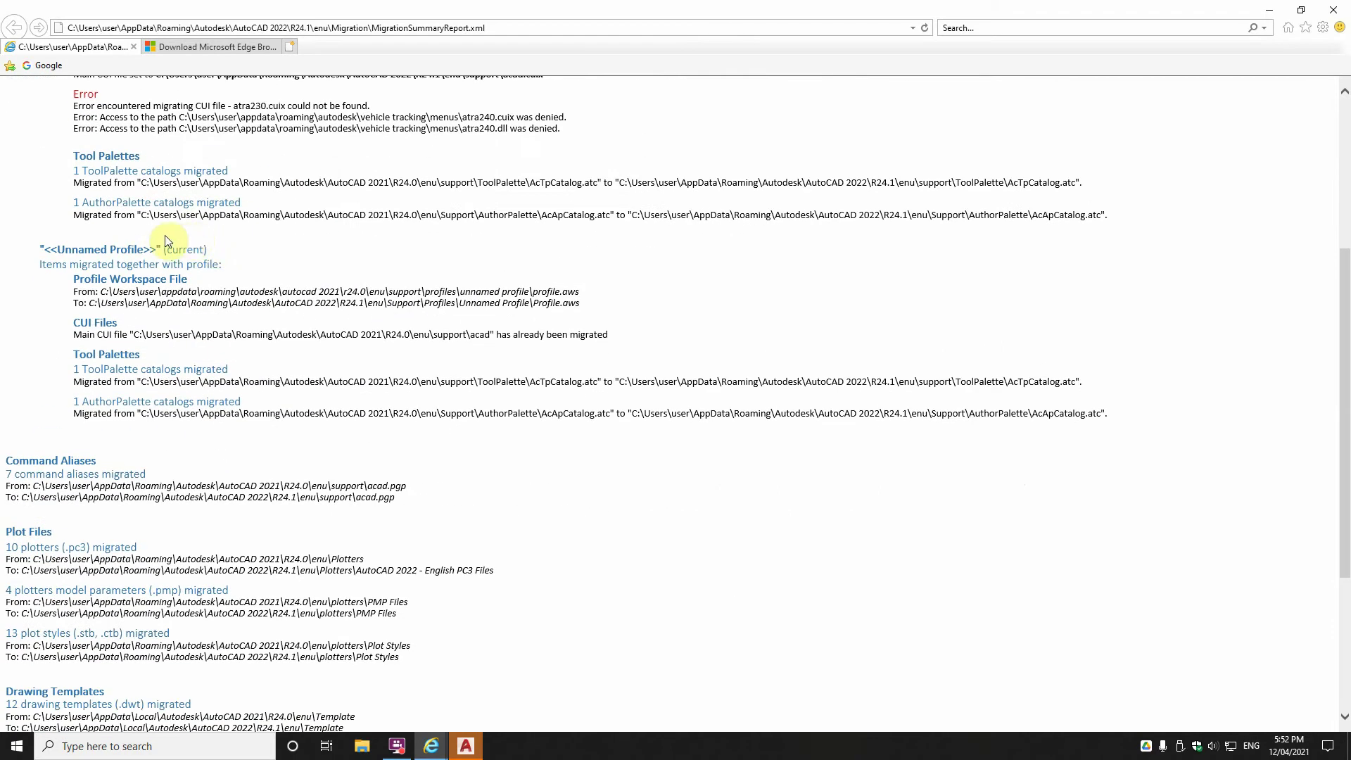
{"action": "scroll", "coordinate": [330, 316], "scroll_direction": "down", "scroll_amount": 4}
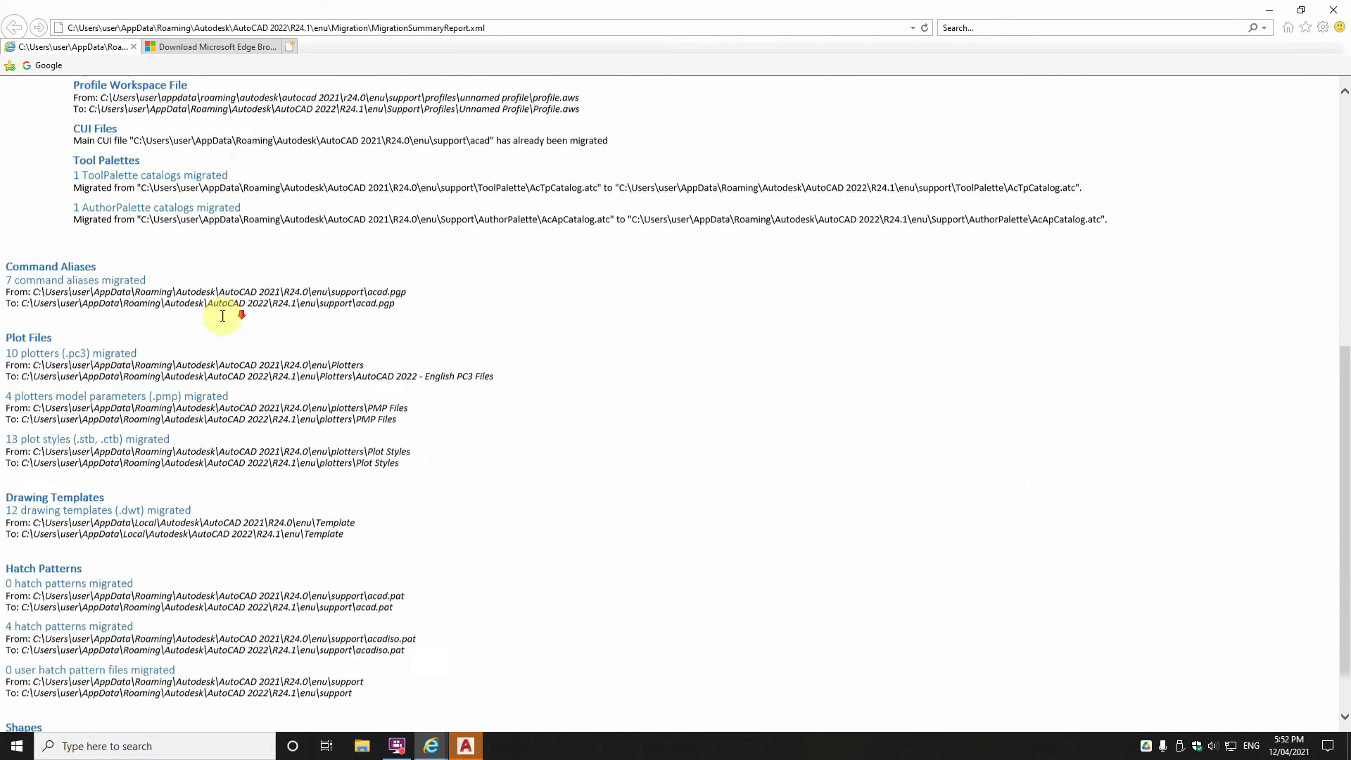
{"action": "scroll", "coordinate": [128, 304], "scroll_direction": "down", "scroll_amount": 1}
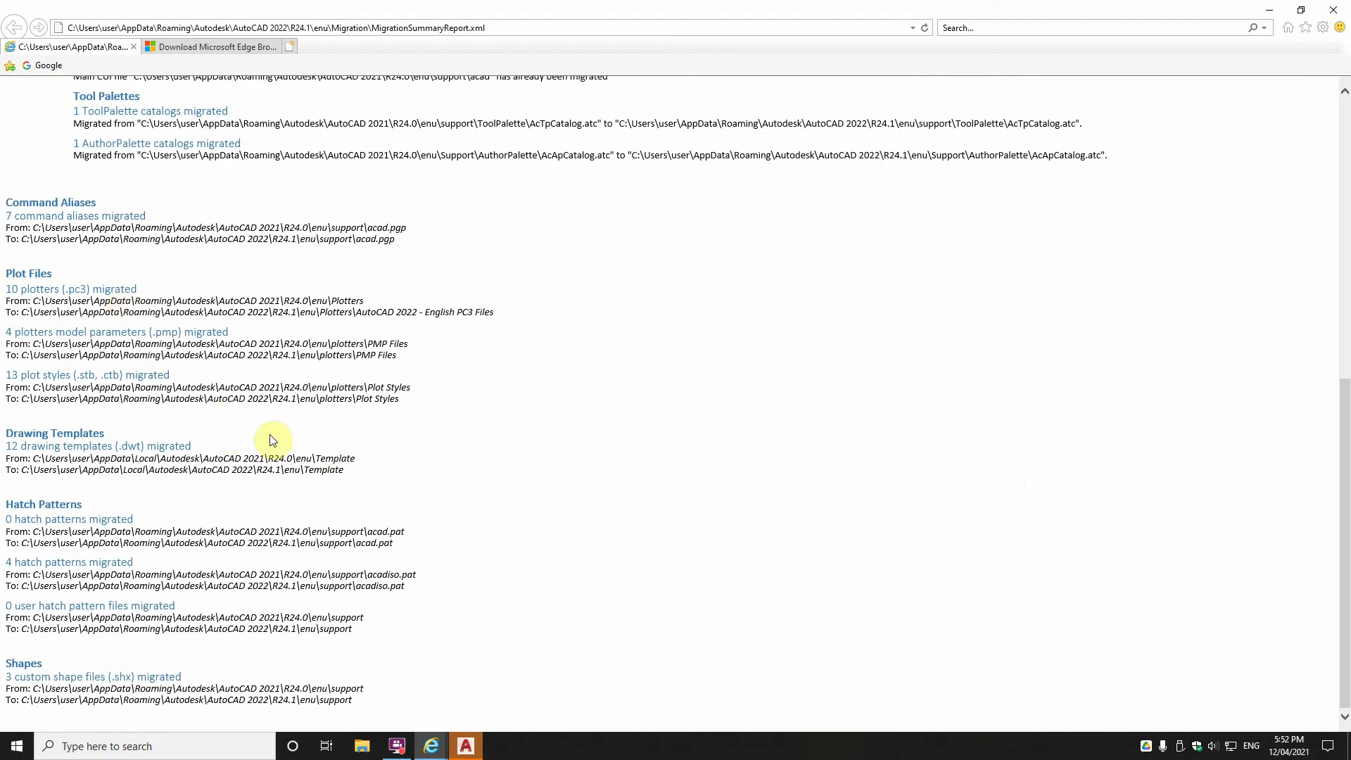
{"action": "scroll", "coordinate": [289, 379], "scroll_direction": "up", "scroll_amount": 10}
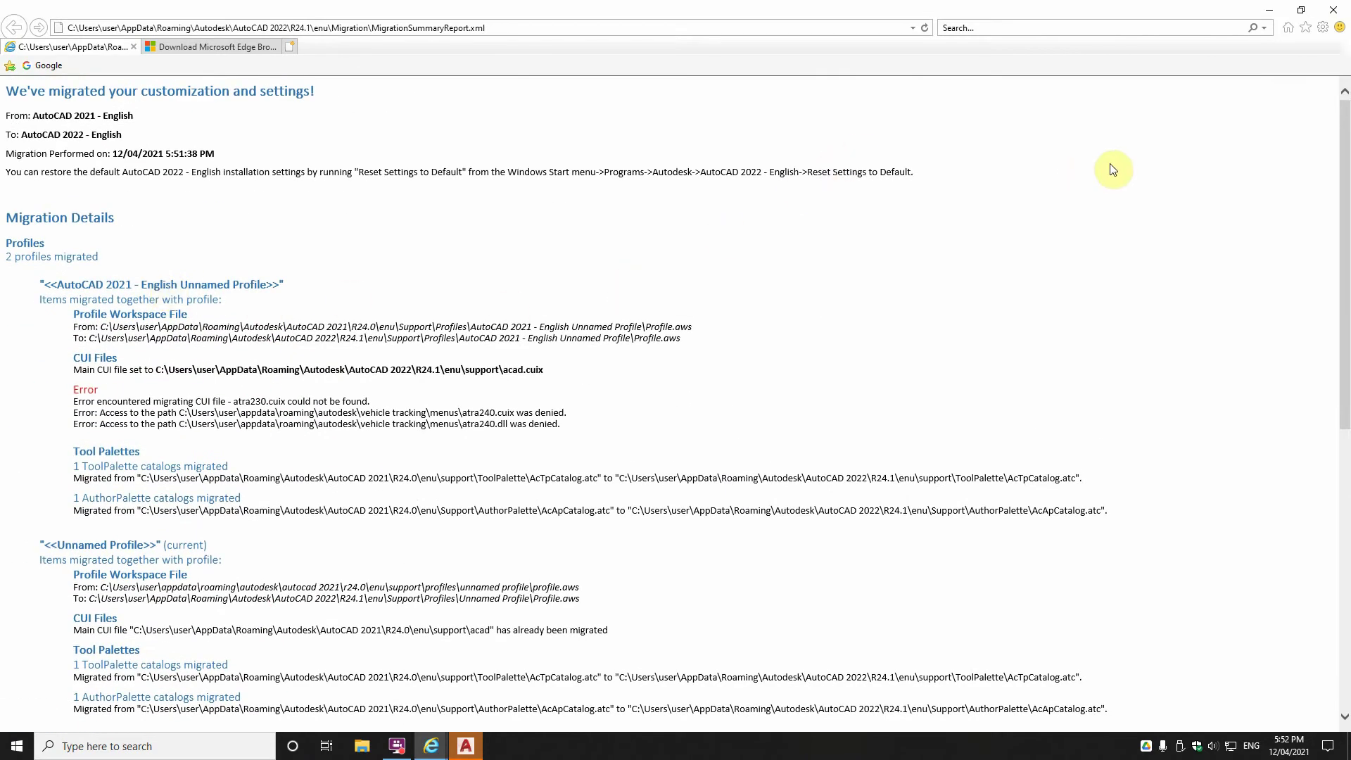
{"action": "left_click", "coordinate": [1333, 10]}
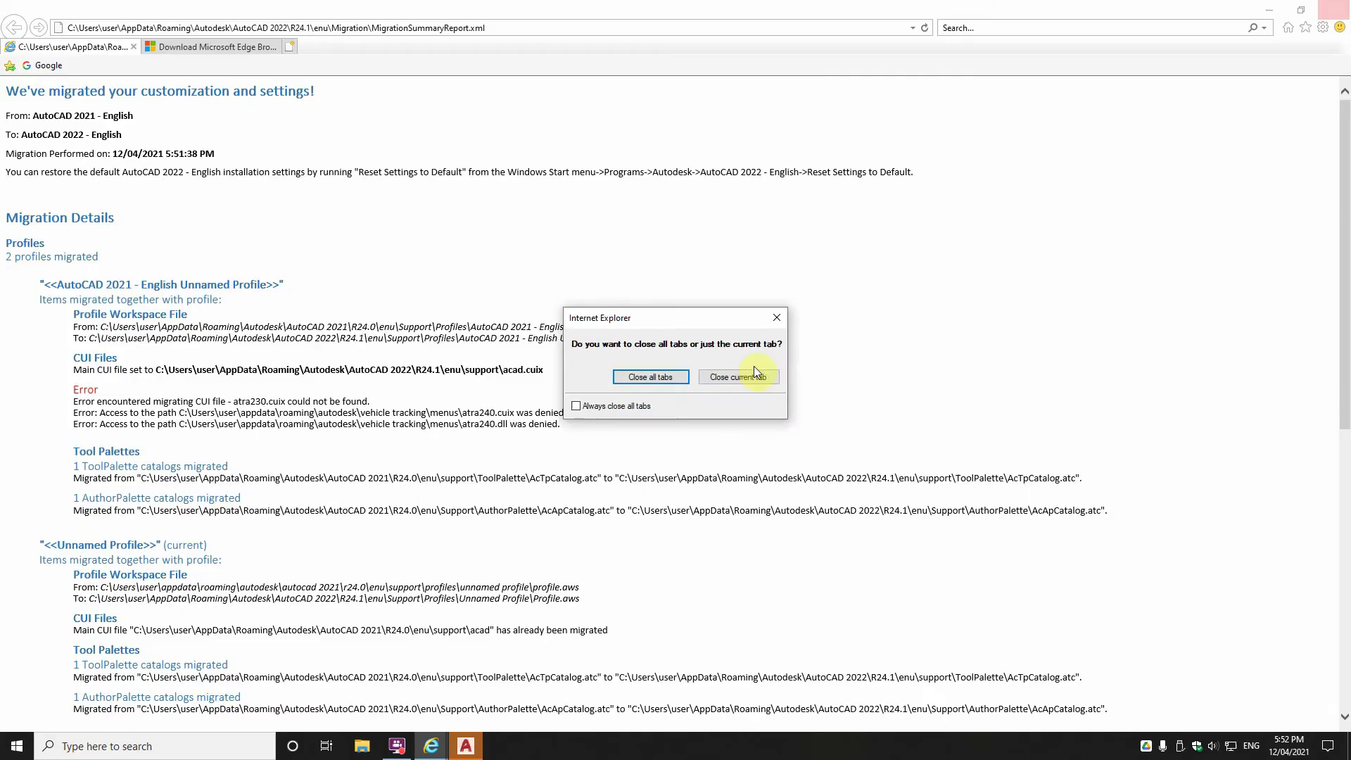
{"action": "left_click", "coordinate": [654, 381]}
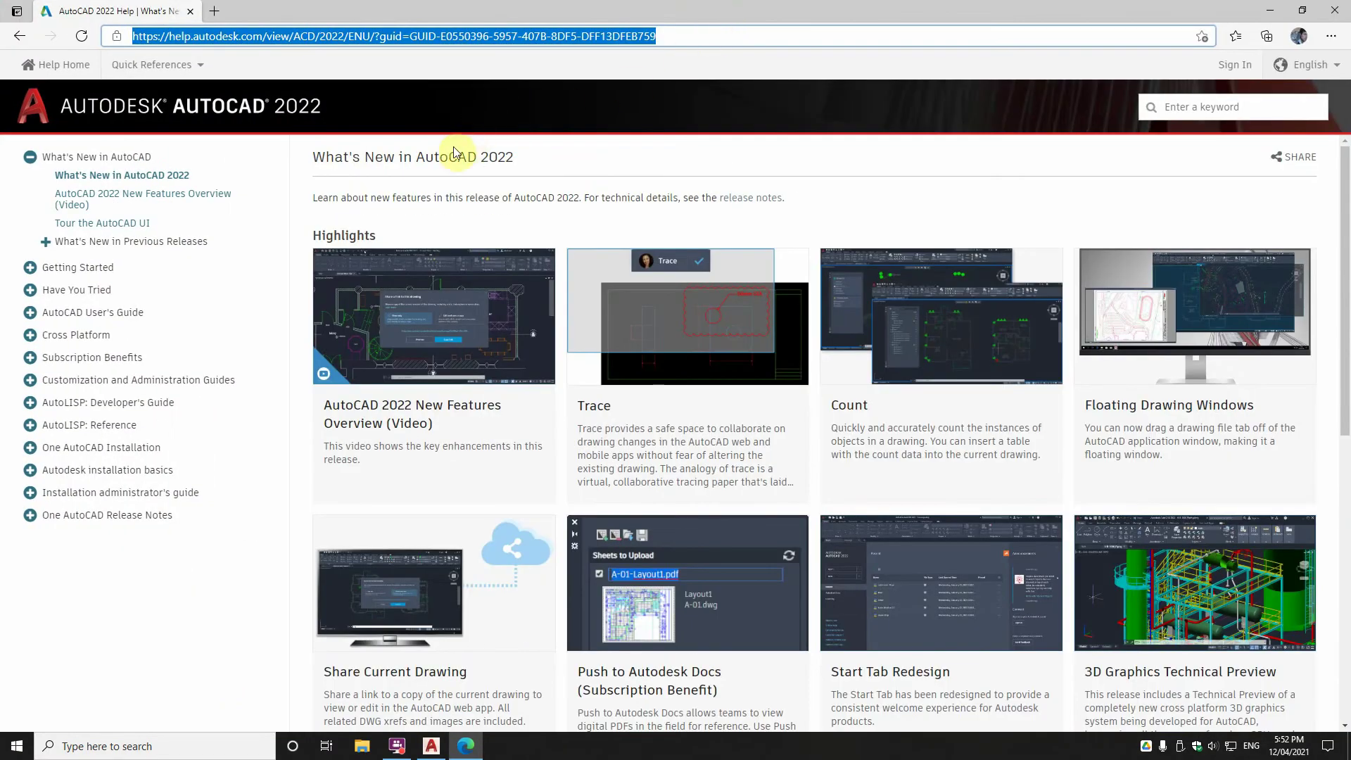
Read through the highlights on the What's New in AutoCAD 2022 help page, including Trace, Count and Floating Drawing Windows, and close the browser.
{"action": "scroll", "coordinate": [675, 239], "scroll_direction": "down", "scroll_amount": 1}
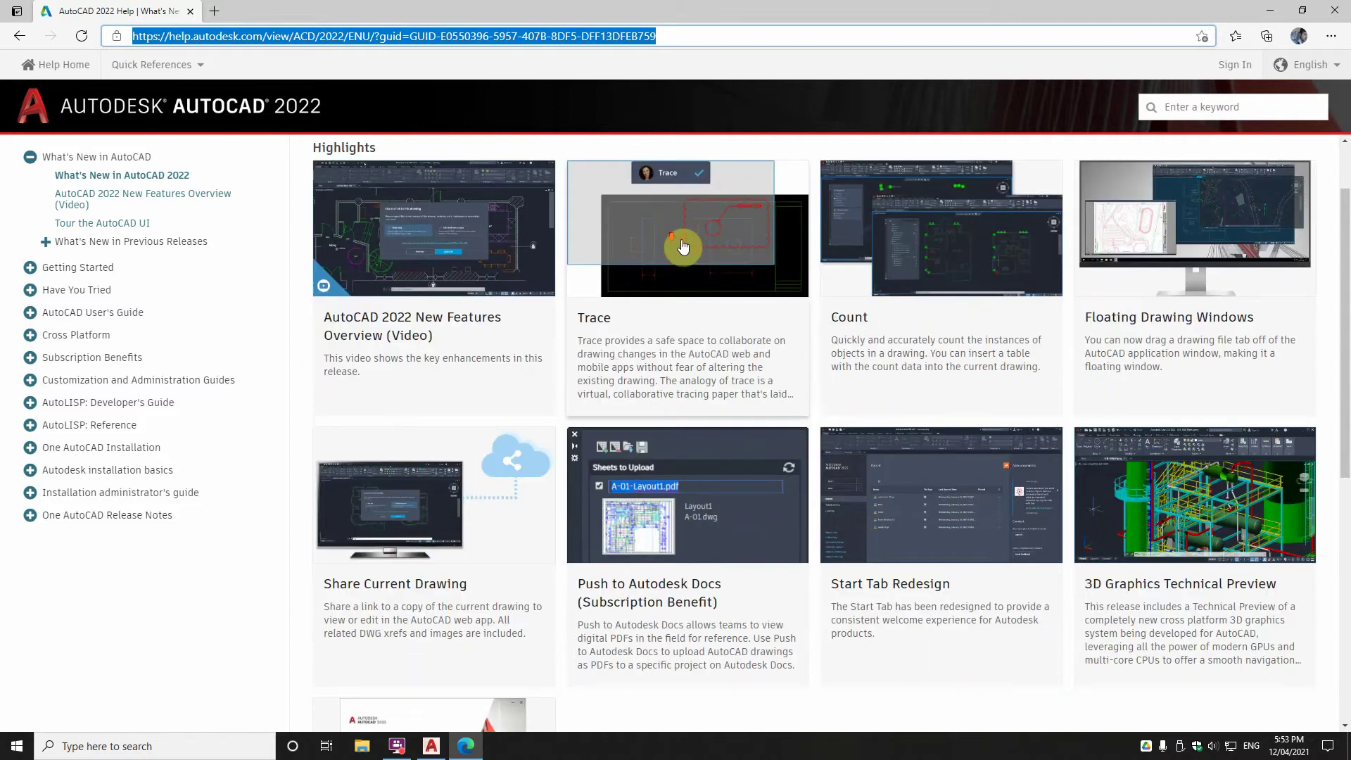
{"action": "scroll", "coordinate": [753, 276], "scroll_direction": "up", "scroll_amount": 1}
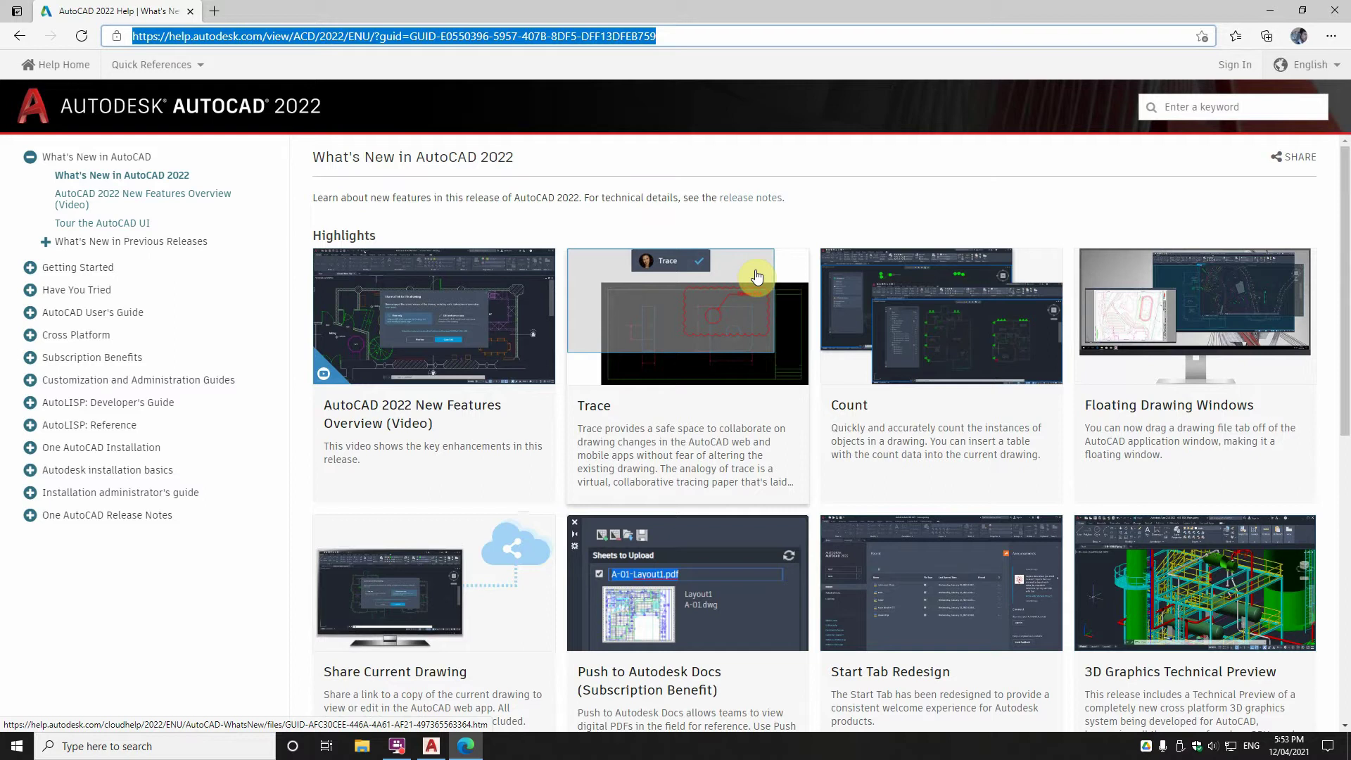
{"action": "scroll", "coordinate": [641, 343], "scroll_direction": "down", "scroll_amount": 1}
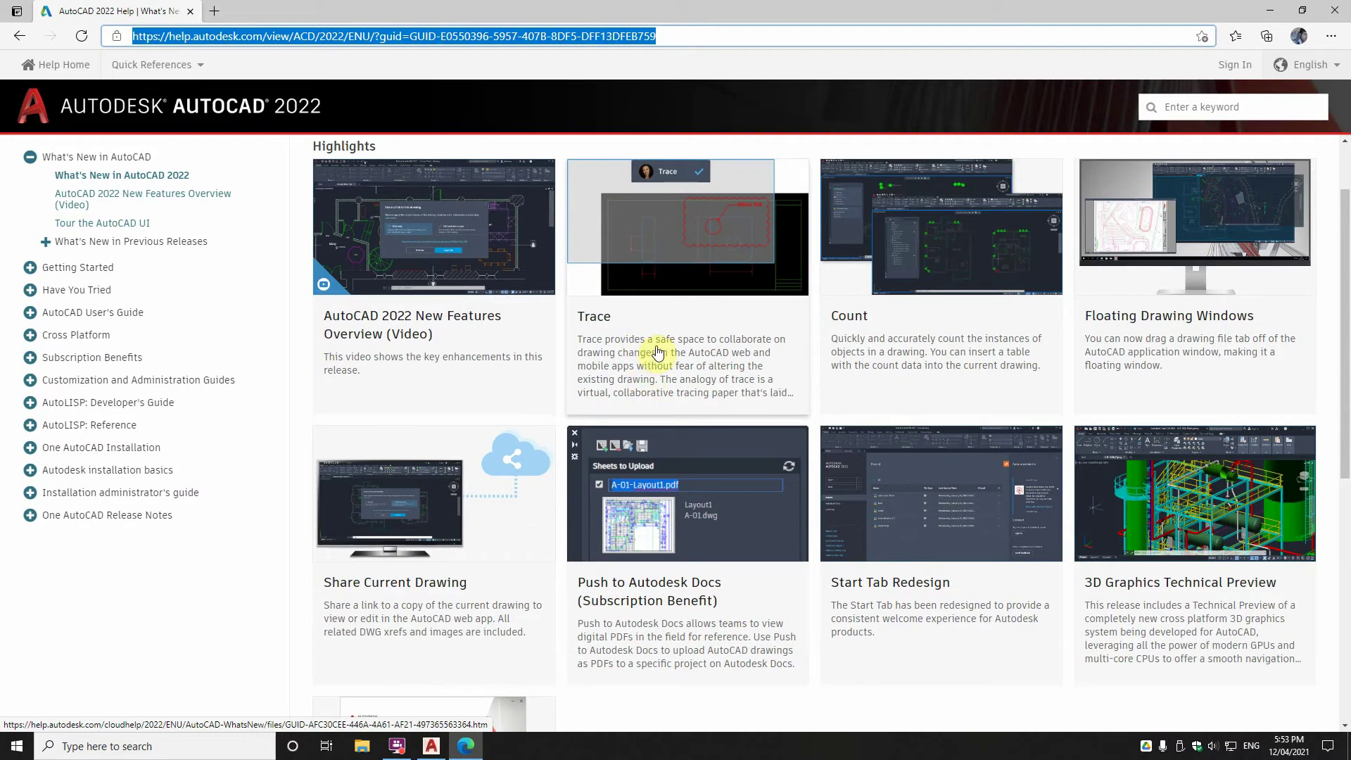
{"action": "scroll", "coordinate": [656, 351], "scroll_direction": "up", "scroll_amount": 1}
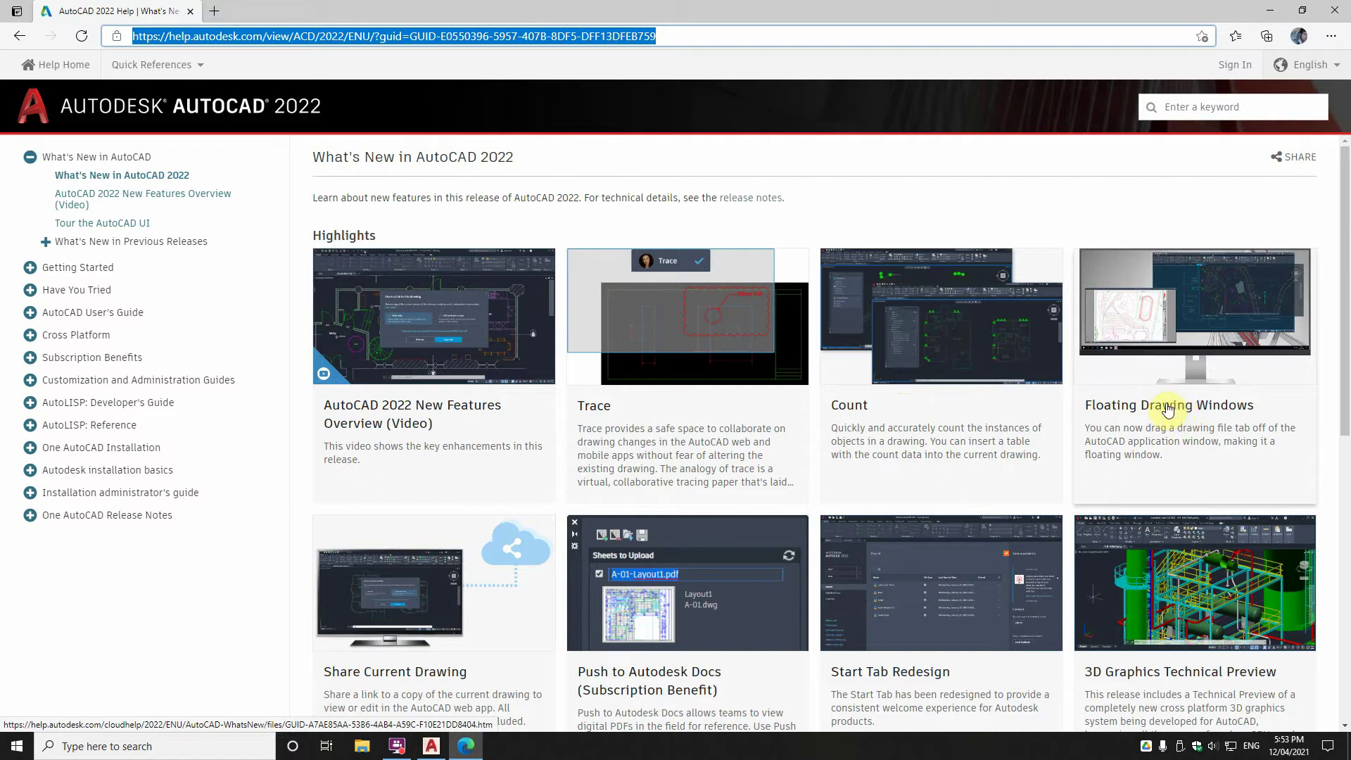
{"action": "scroll", "coordinate": [1175, 408], "scroll_direction": "down", "scroll_amount": 2}
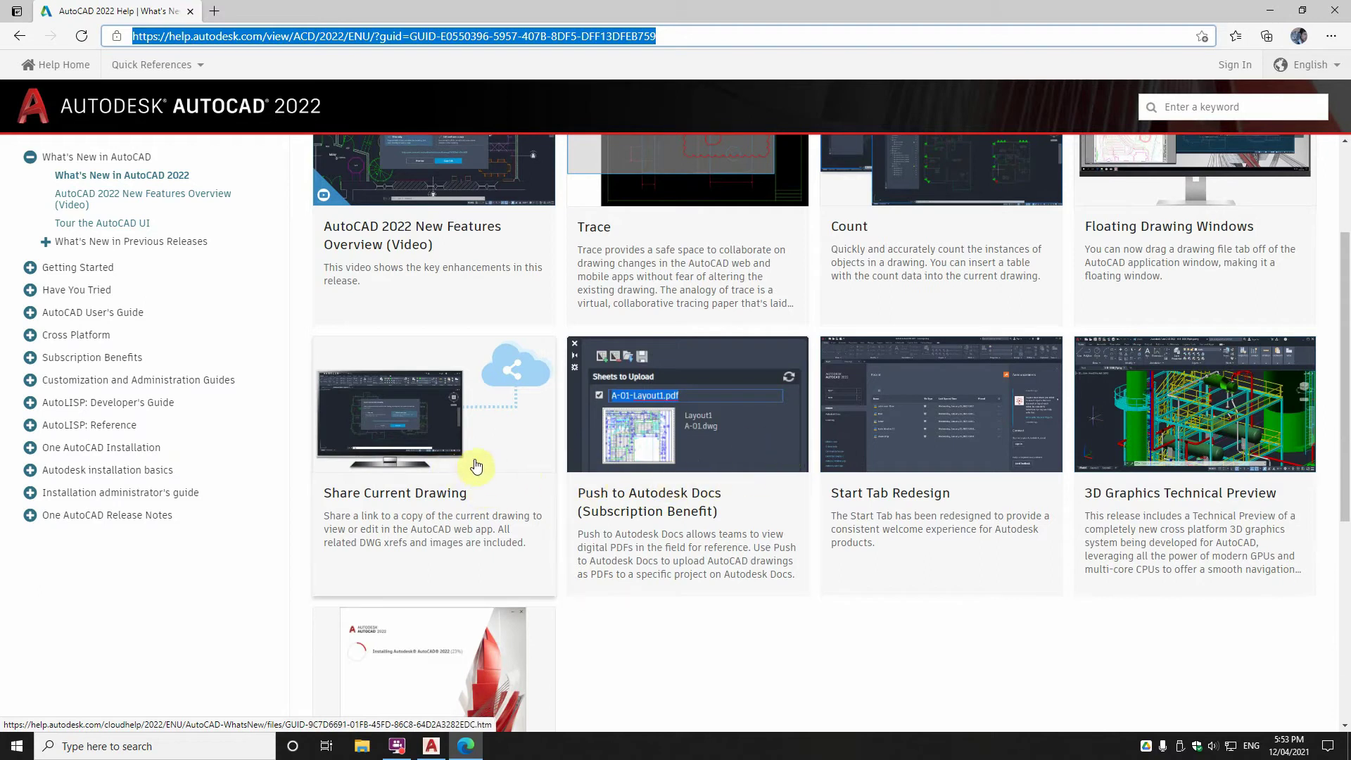
{"action": "scroll", "coordinate": [654, 477], "scroll_direction": "up", "scroll_amount": 1}
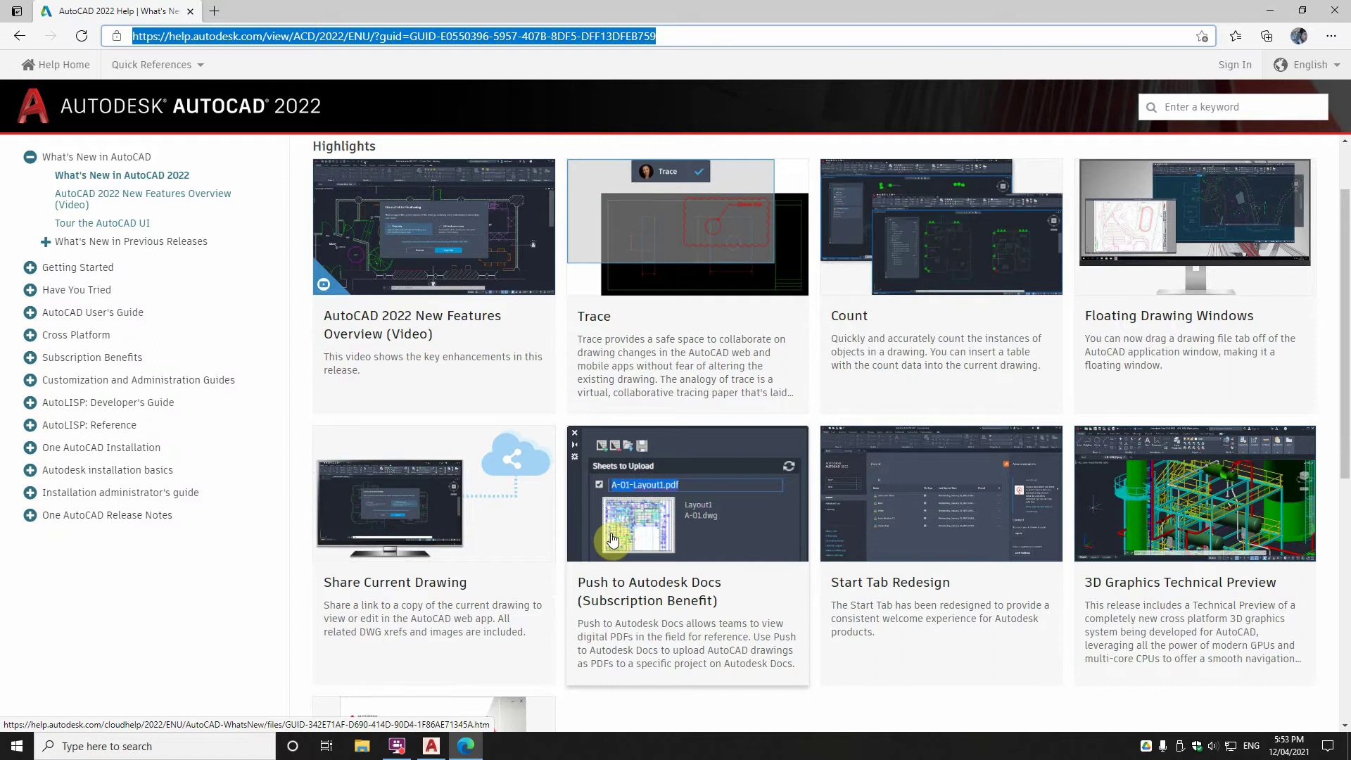
{"action": "scroll", "coordinate": [710, 534], "scroll_direction": "down", "scroll_amount": 1}
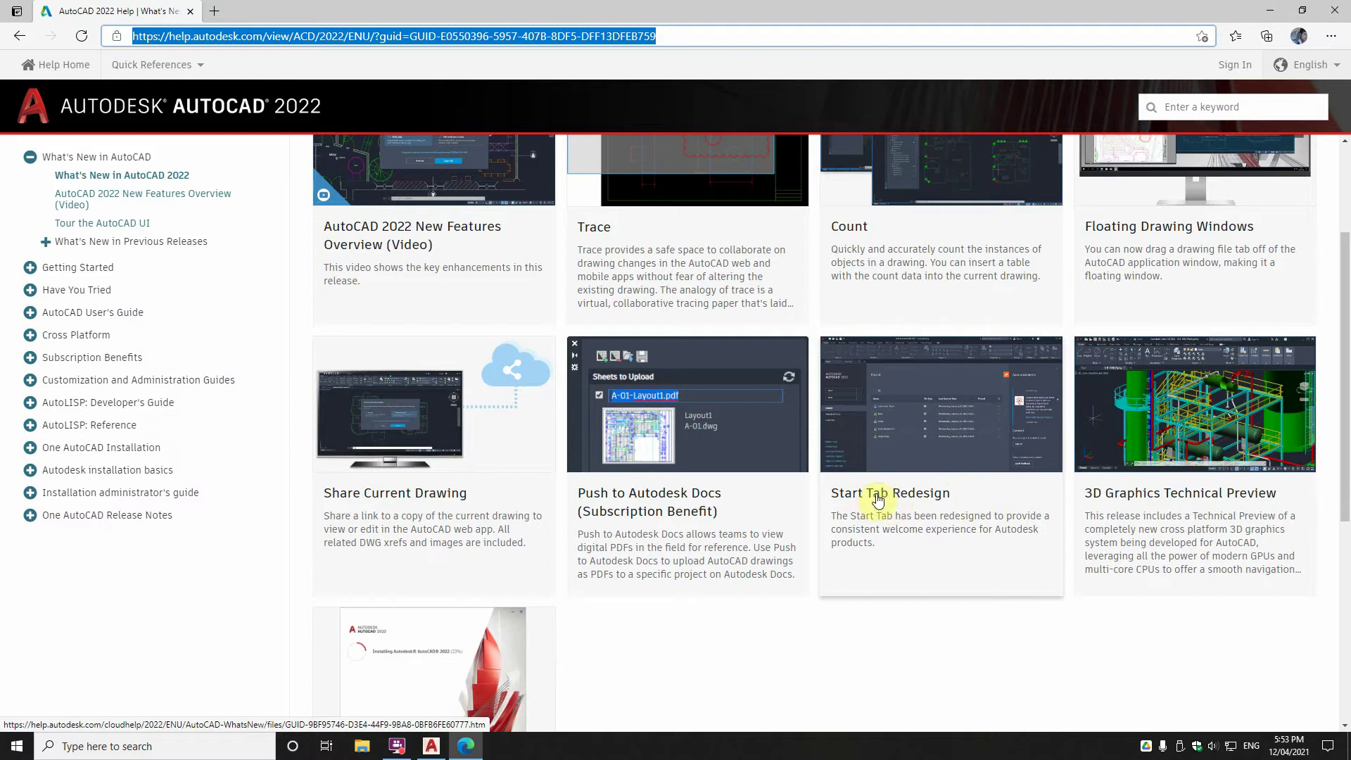
{"action": "scroll", "coordinate": [908, 474], "scroll_direction": "down", "scroll_amount": 3}
{"action": "scroll", "coordinate": [934, 452], "scroll_direction": "up", "scroll_amount": 3}
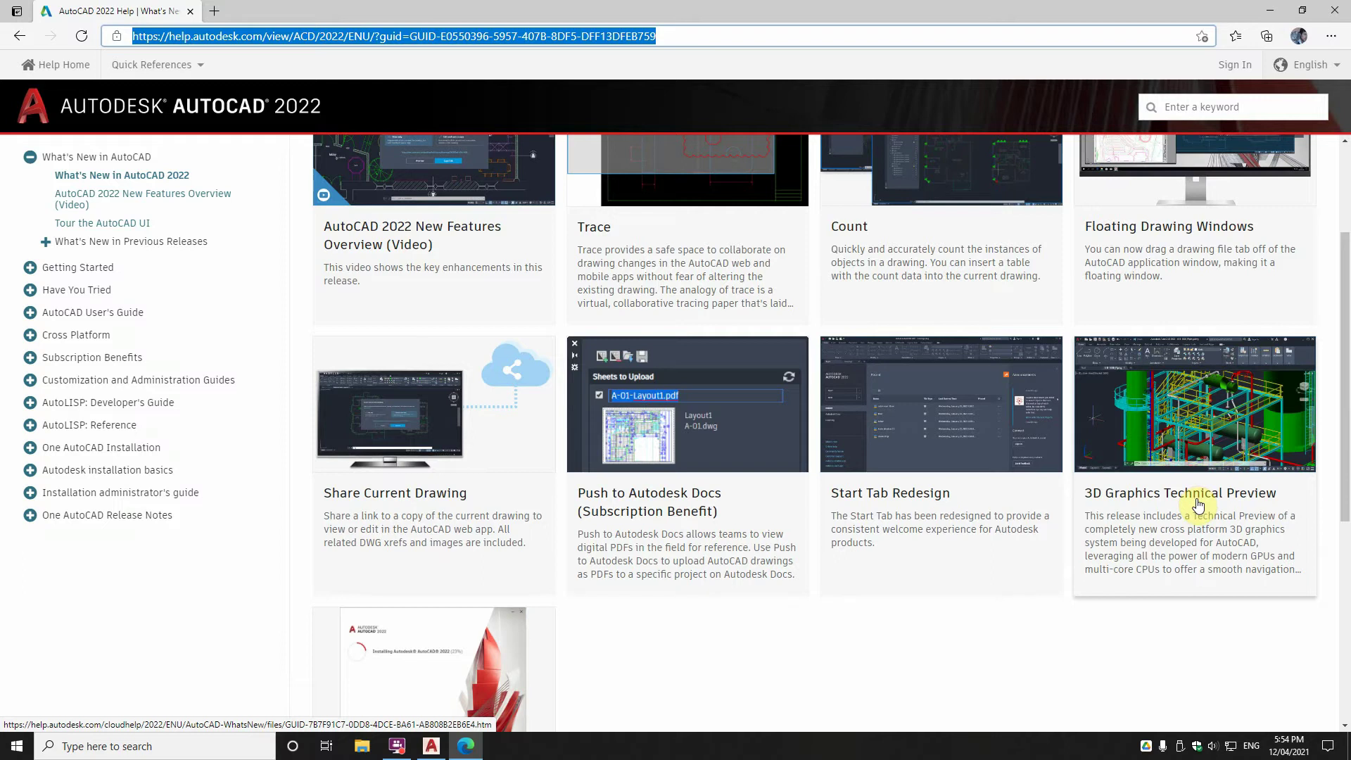
{"action": "scroll", "coordinate": [1198, 505], "scroll_direction": "down", "scroll_amount": 3}
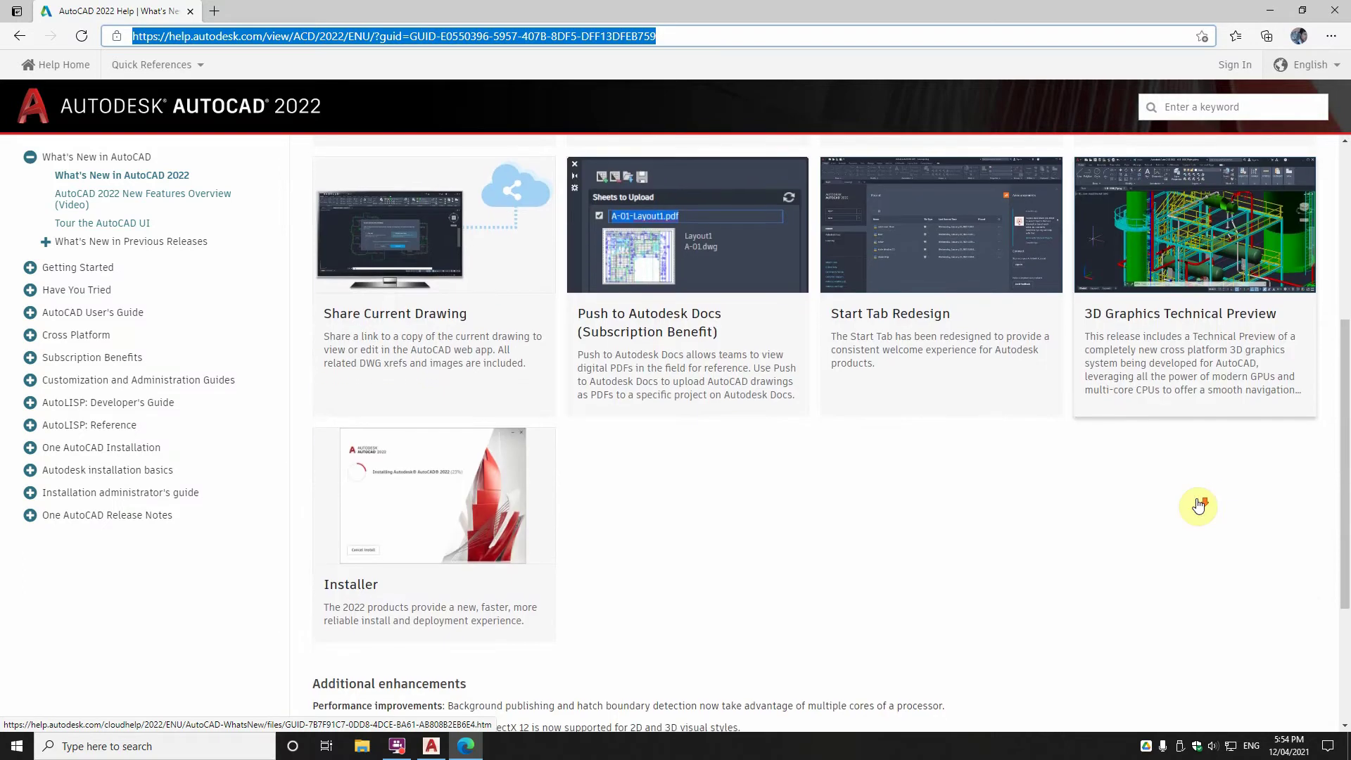
{"action": "scroll", "coordinate": [1198, 505], "scroll_direction": "up", "scroll_amount": 3}
{"action": "scroll", "coordinate": [1198, 505], "scroll_direction": "up", "scroll_amount": 1}
{"action": "scroll", "coordinate": [1197, 505], "scroll_direction": "up", "scroll_amount": 1}
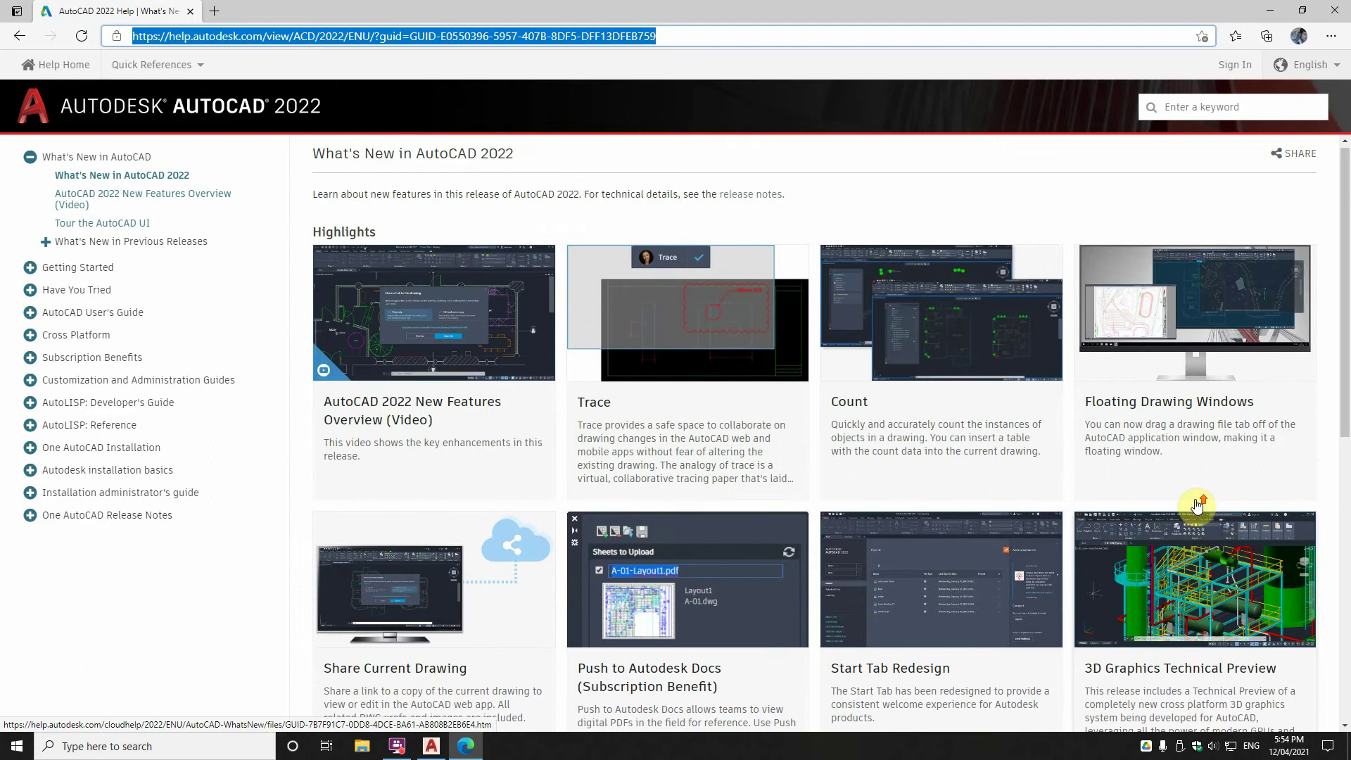
{"action": "scroll", "coordinate": [1139, 498], "scroll_direction": "down", "scroll_amount": 1}
{"action": "scroll", "coordinate": [928, 401], "scroll_direction": "up", "scroll_amount": 1}
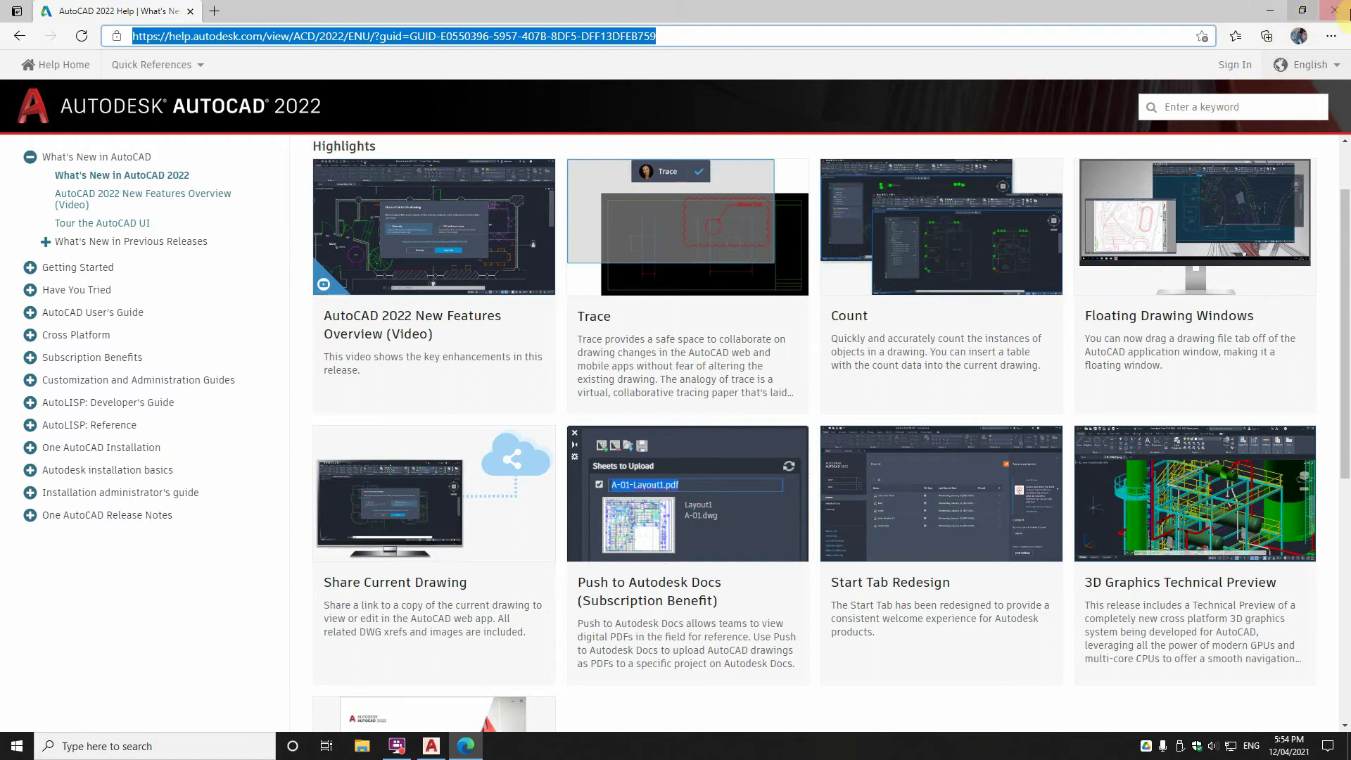
{"action": "left_click", "coordinate": [1335, 10]}
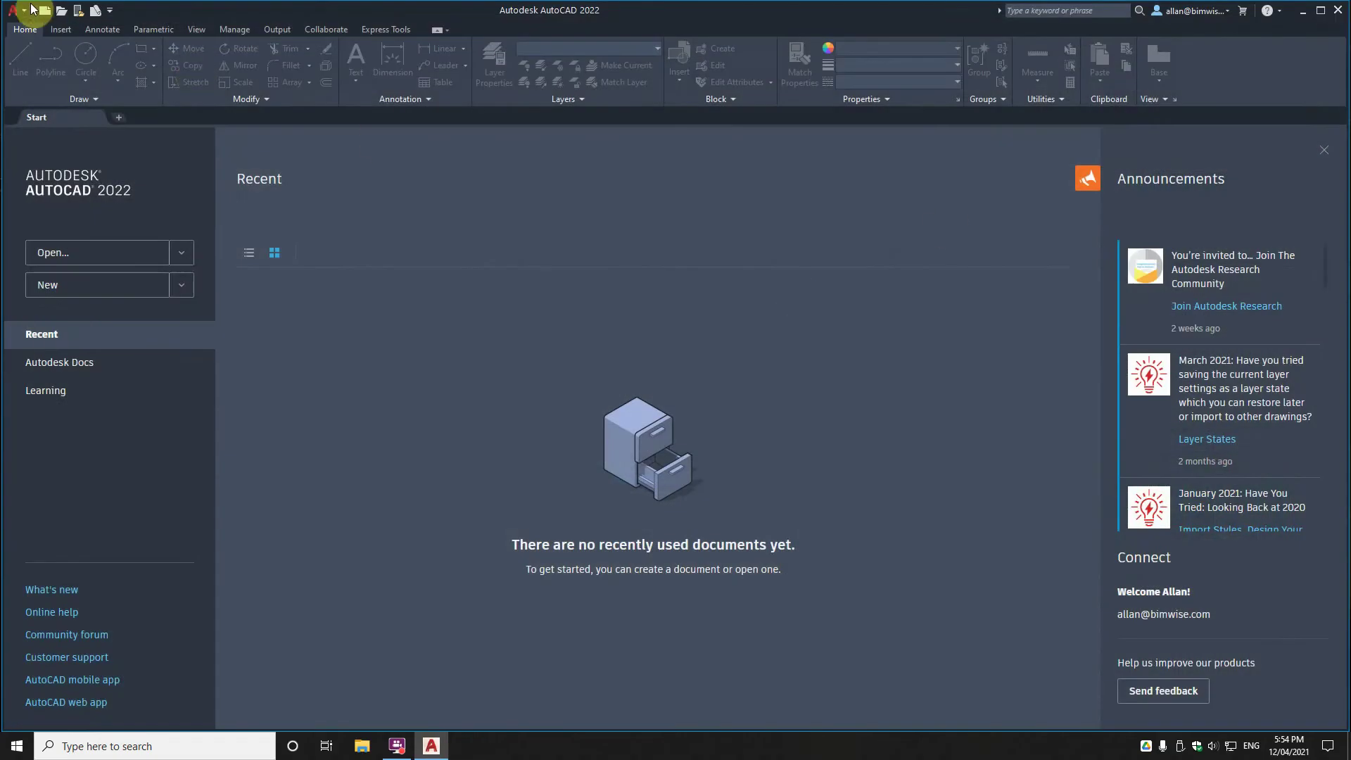
Open the RCP Sample.dwg drawing, continuing past the foreign DWG file notice, and frame the whole ceiling plan.
{"action": "left_click", "coordinate": [61, 9]}
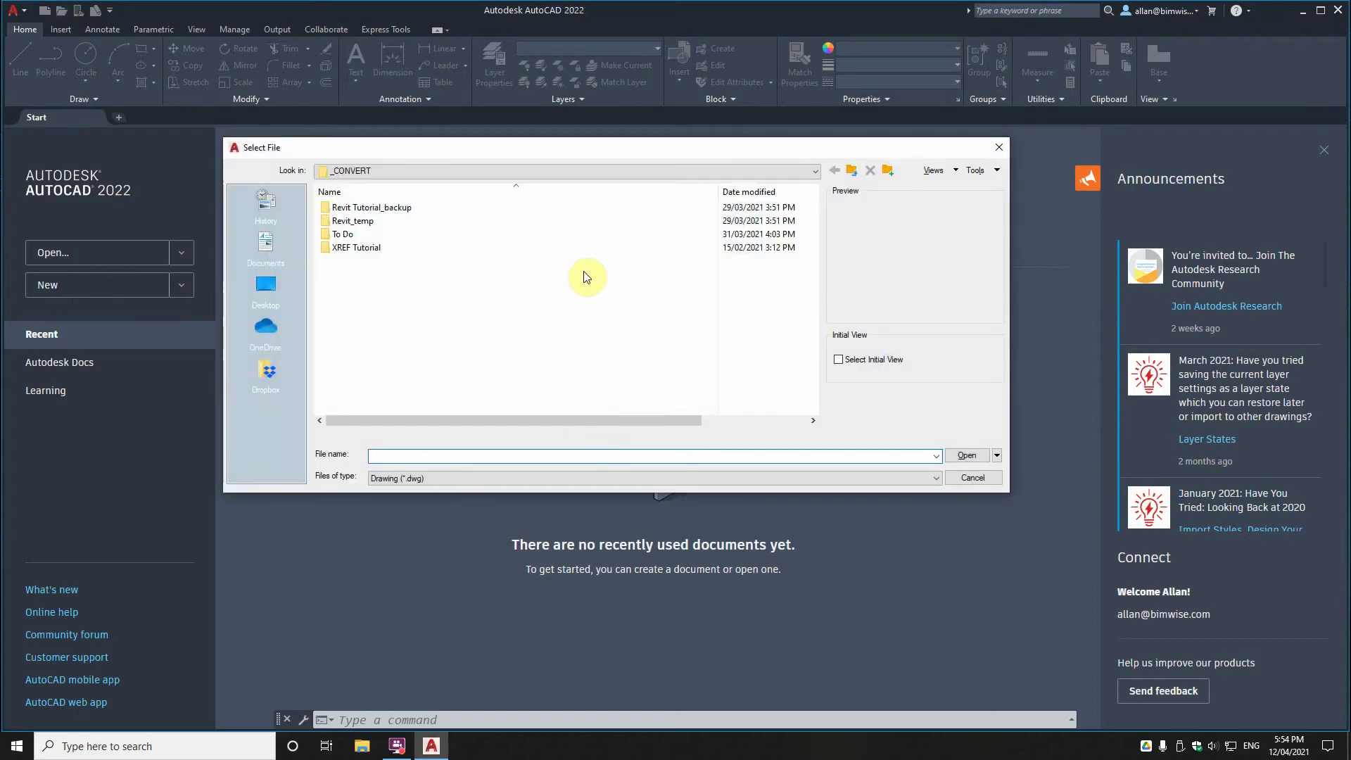
{"action": "left_click_drag", "start_coordinate": [637, 150], "coordinate": [1350, 183]}
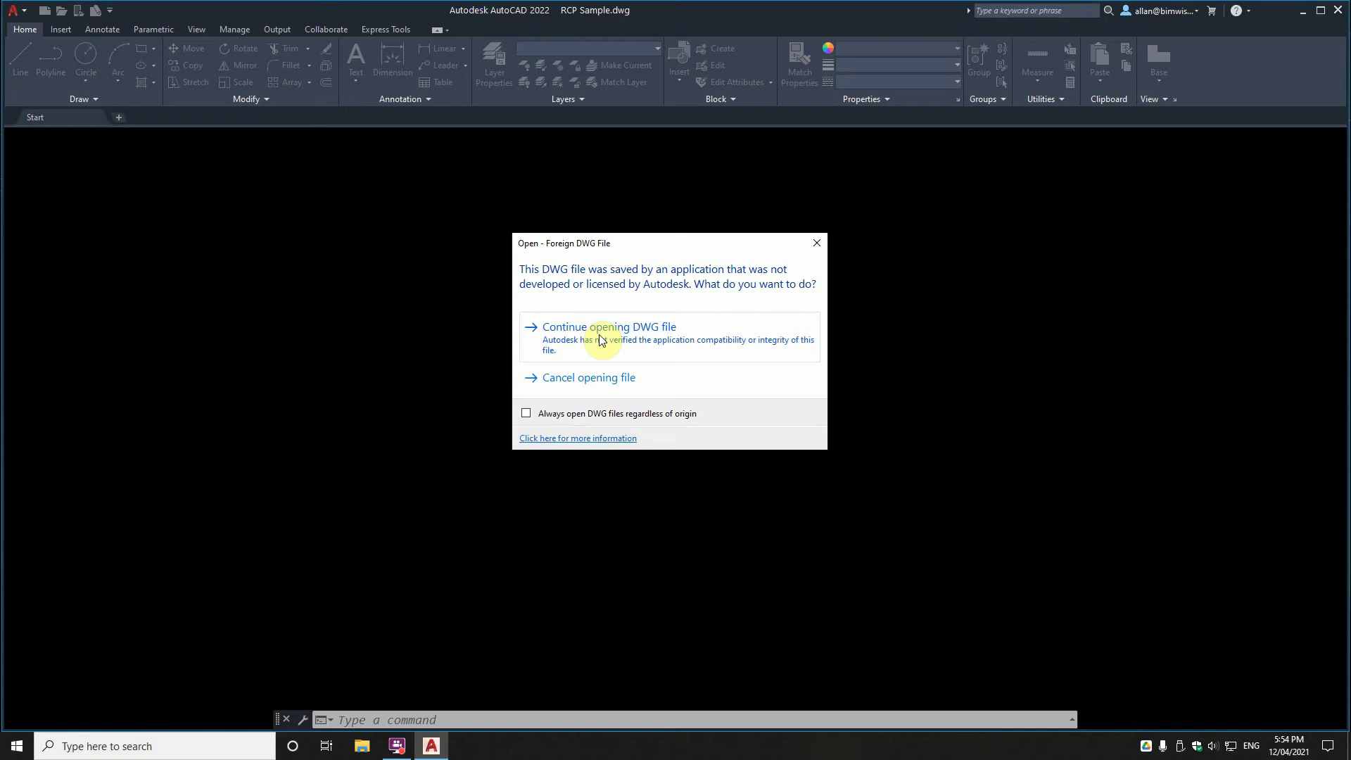
{"action": "left_click", "coordinate": [599, 338]}
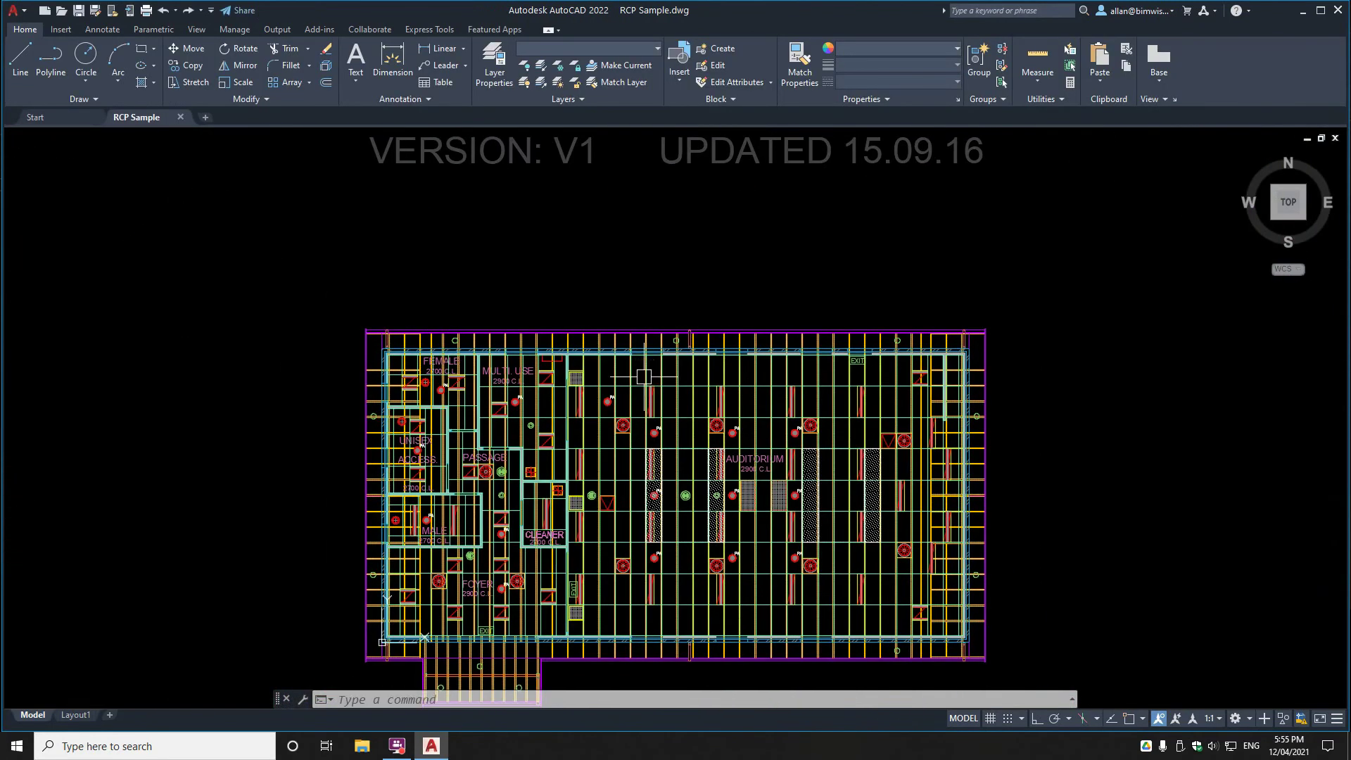
{"action": "scroll", "coordinate": [612, 199], "scroll_direction": "down", "scroll_amount": 2}
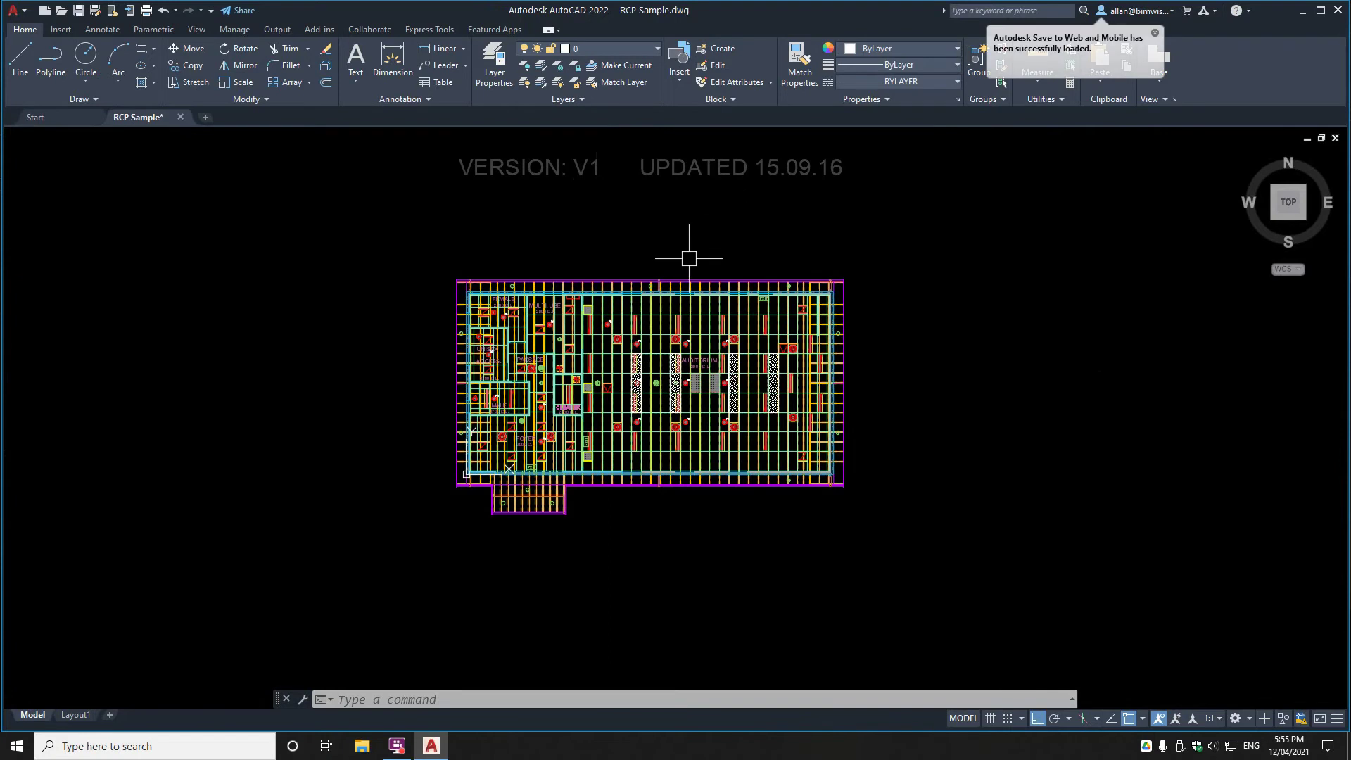
{"action": "scroll", "coordinate": [688, 258], "scroll_direction": "up", "scroll_amount": 2}
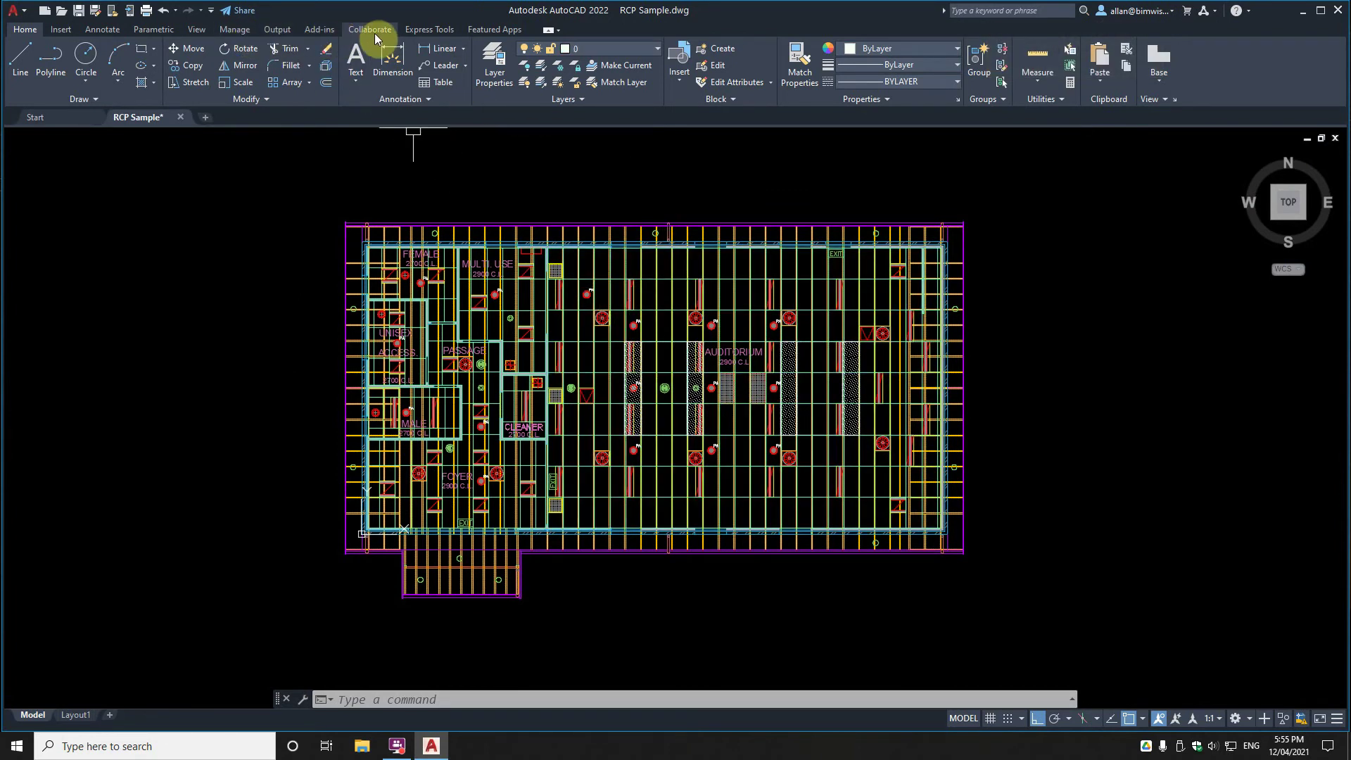
Look through the command sets from Home to View and open the Count palette for the ceiling plan.
{"action": "left_click", "coordinate": [152, 32]}
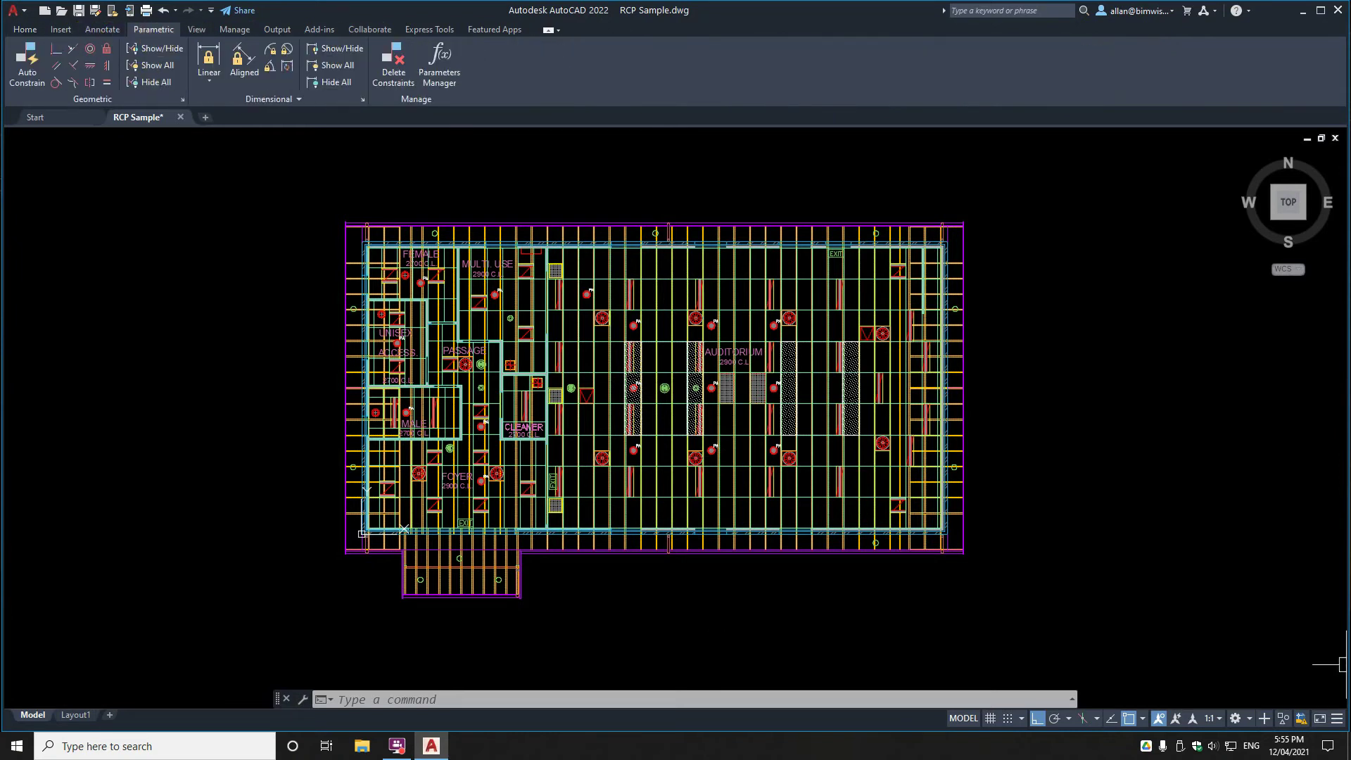
{"action": "left_click", "coordinate": [30, 29]}
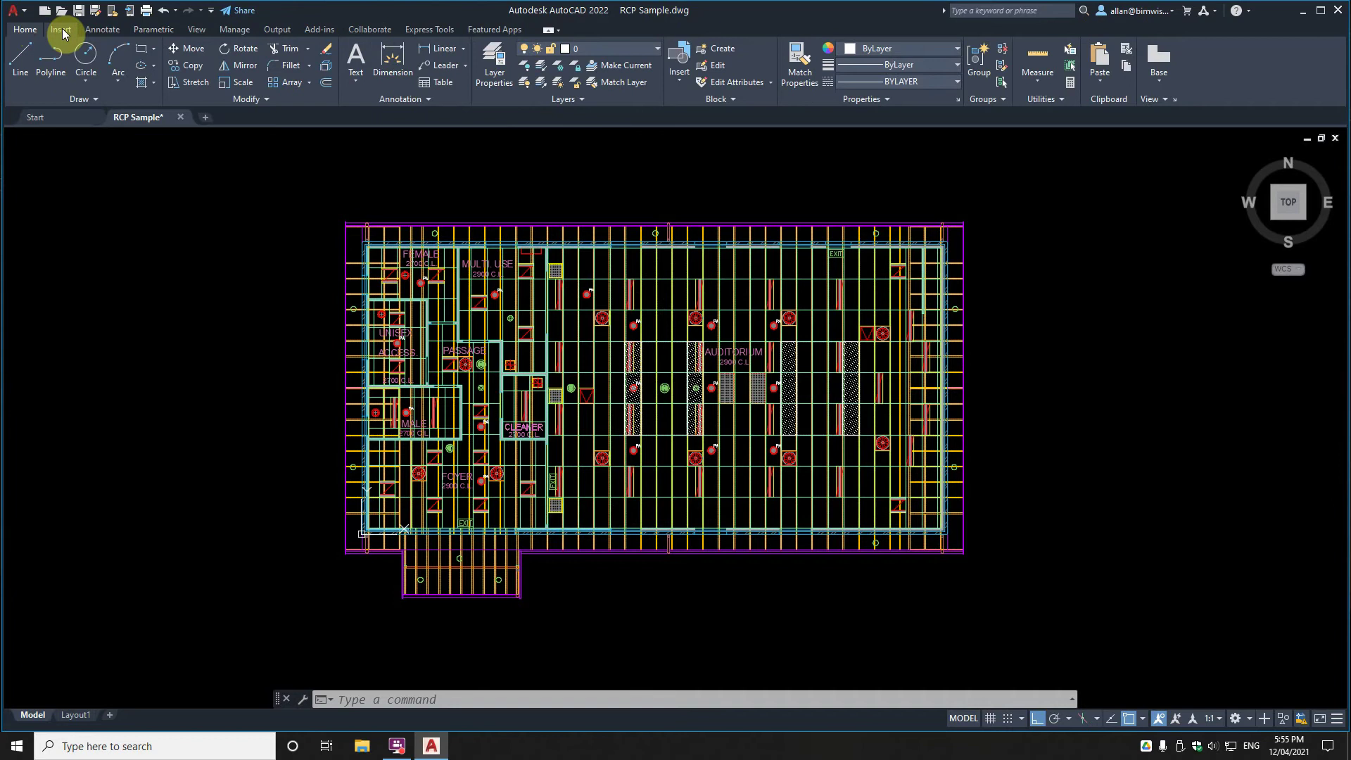
{"action": "left_click", "coordinate": [61, 30]}
{"action": "left_click", "coordinate": [104, 30]}
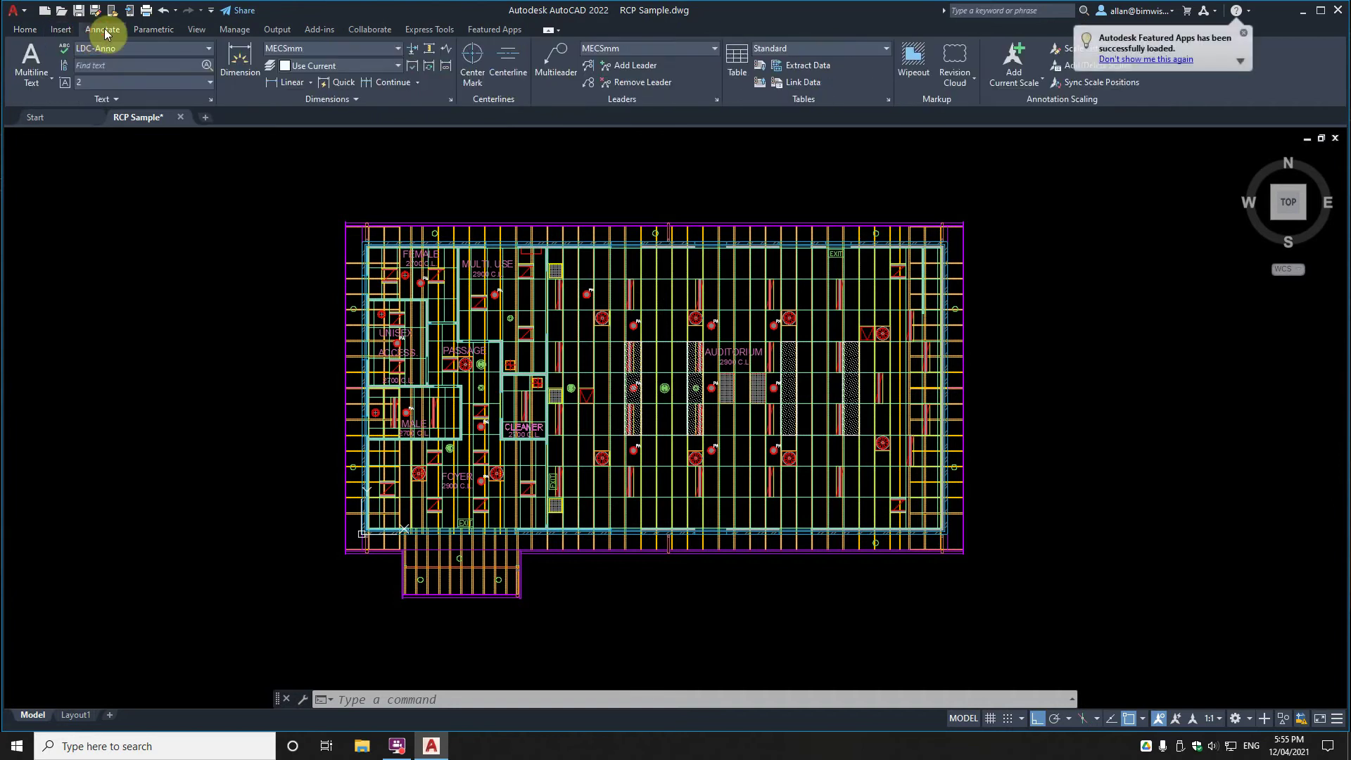
{"action": "left_click", "coordinate": [155, 30]}
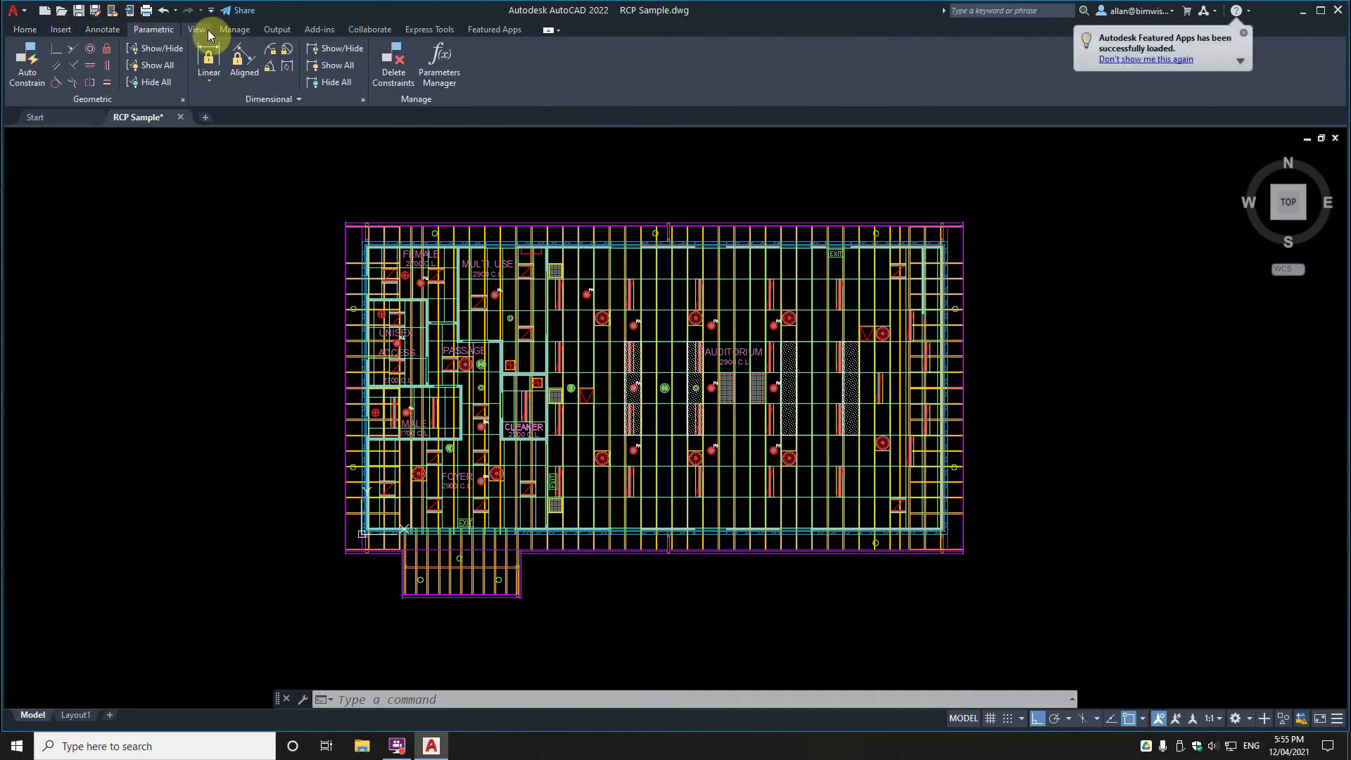
{"action": "left_click", "coordinate": [207, 33]}
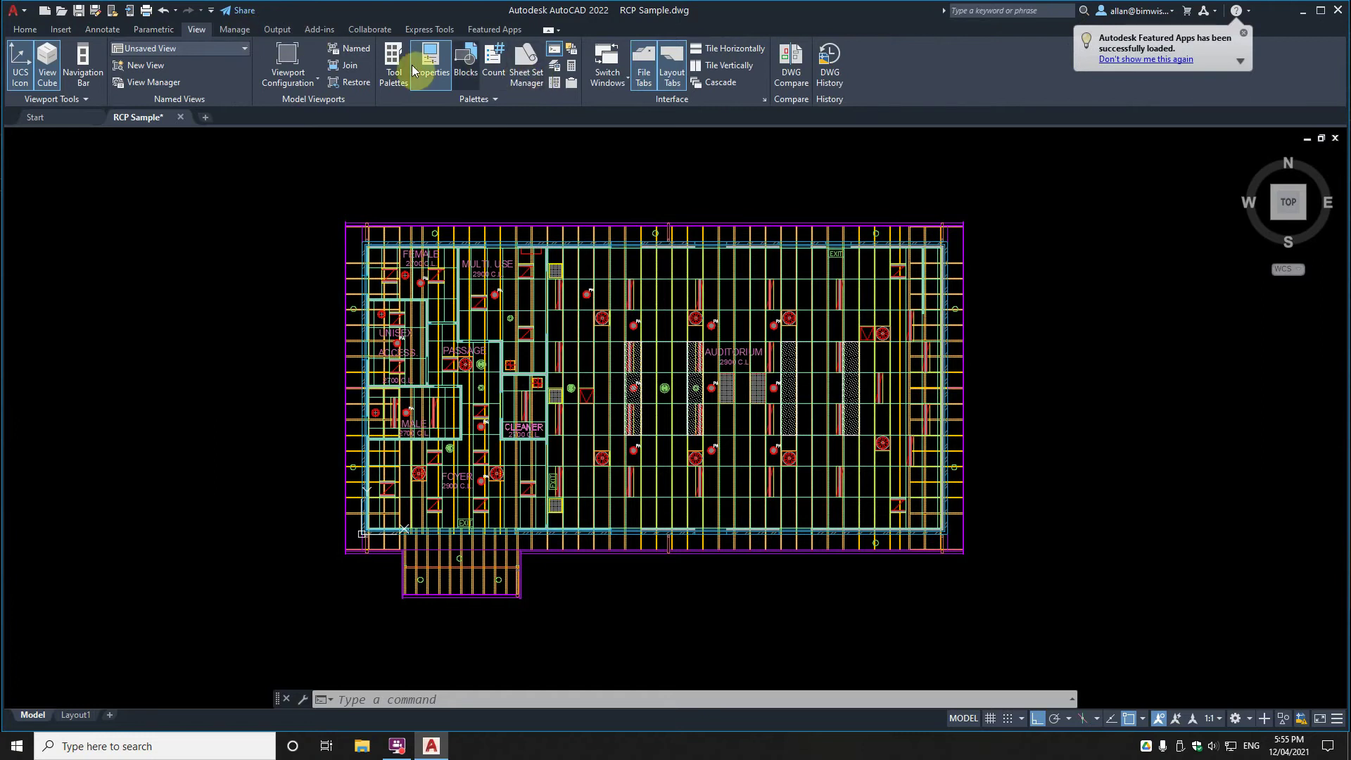
{"action": "left_click", "coordinate": [494, 65]}
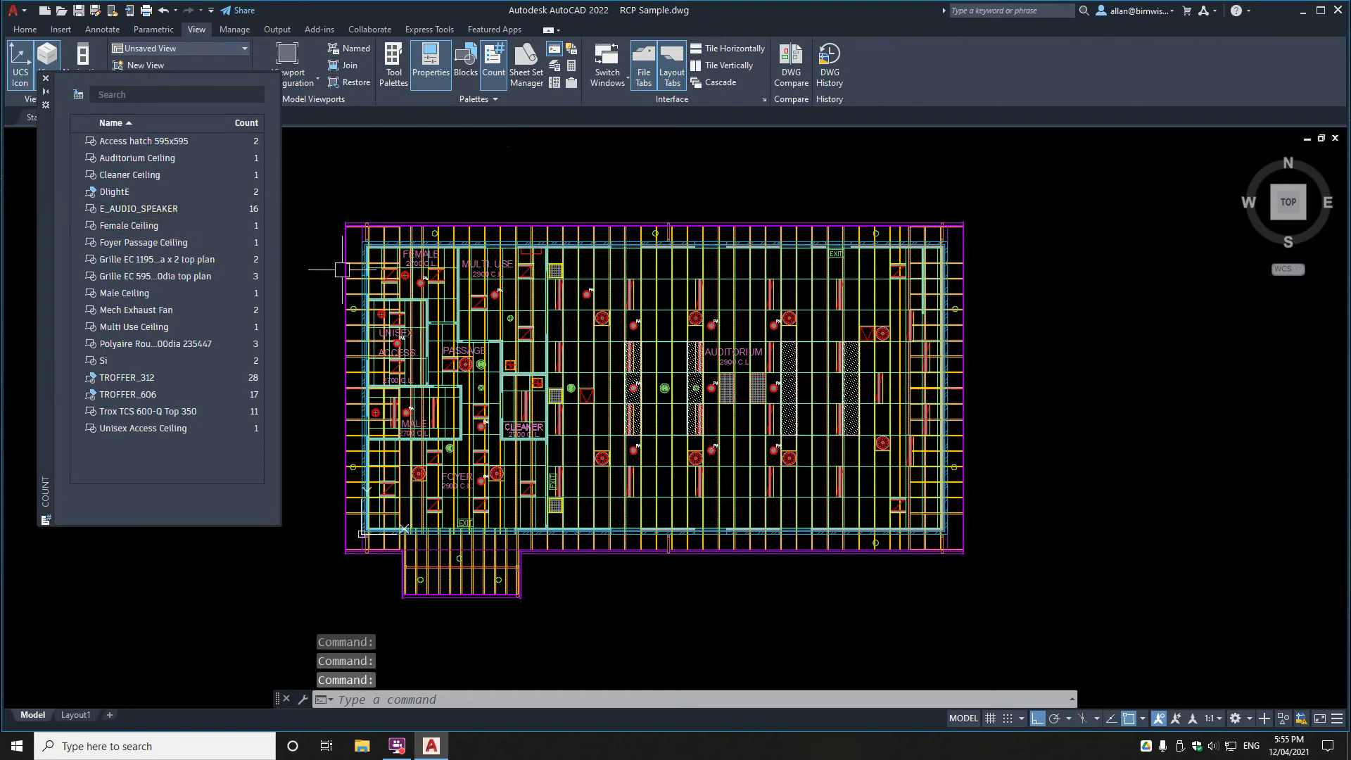
Highlight the E_AUDIO_SPEAKER blocks in the plan and zoom through several of the counted speakers one after another.
{"action": "mouse_move", "coordinate": [360, 320]}
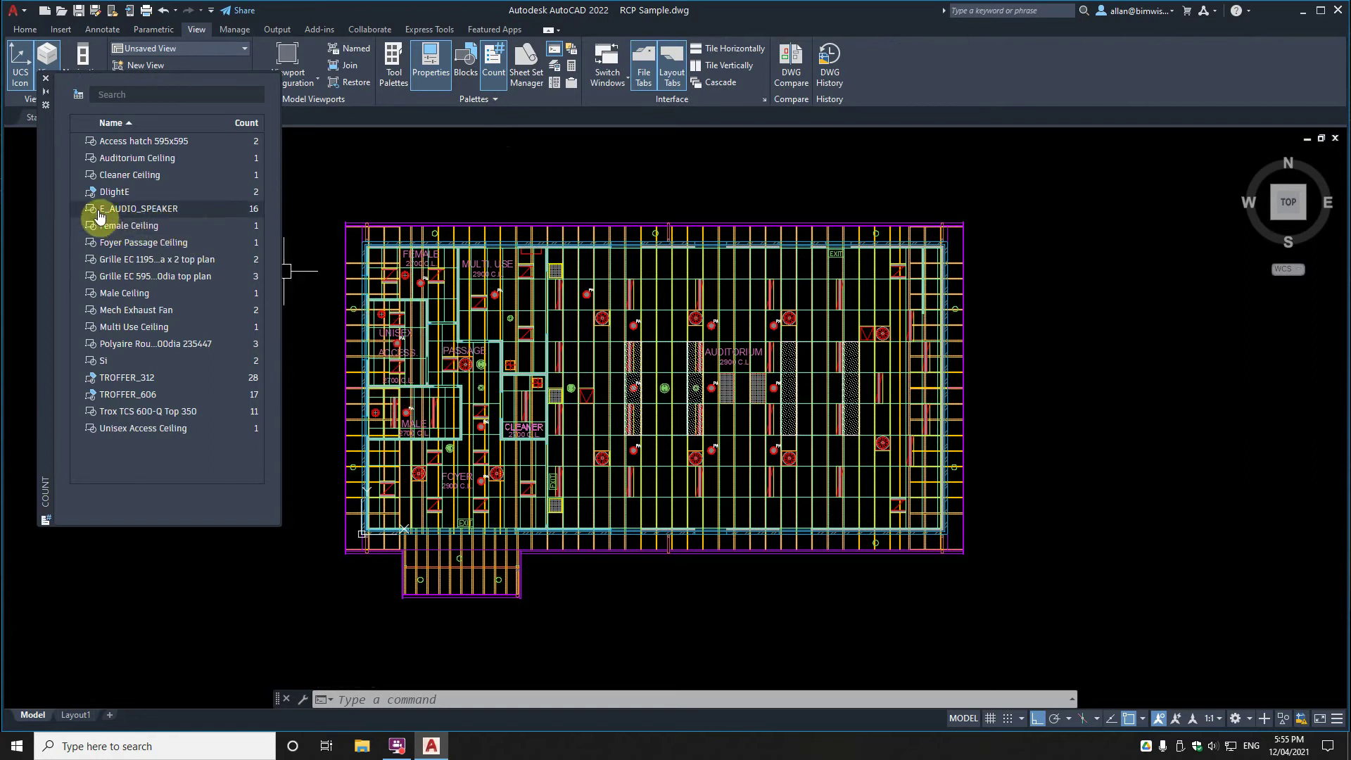
{"action": "left_click", "coordinate": [125, 209]}
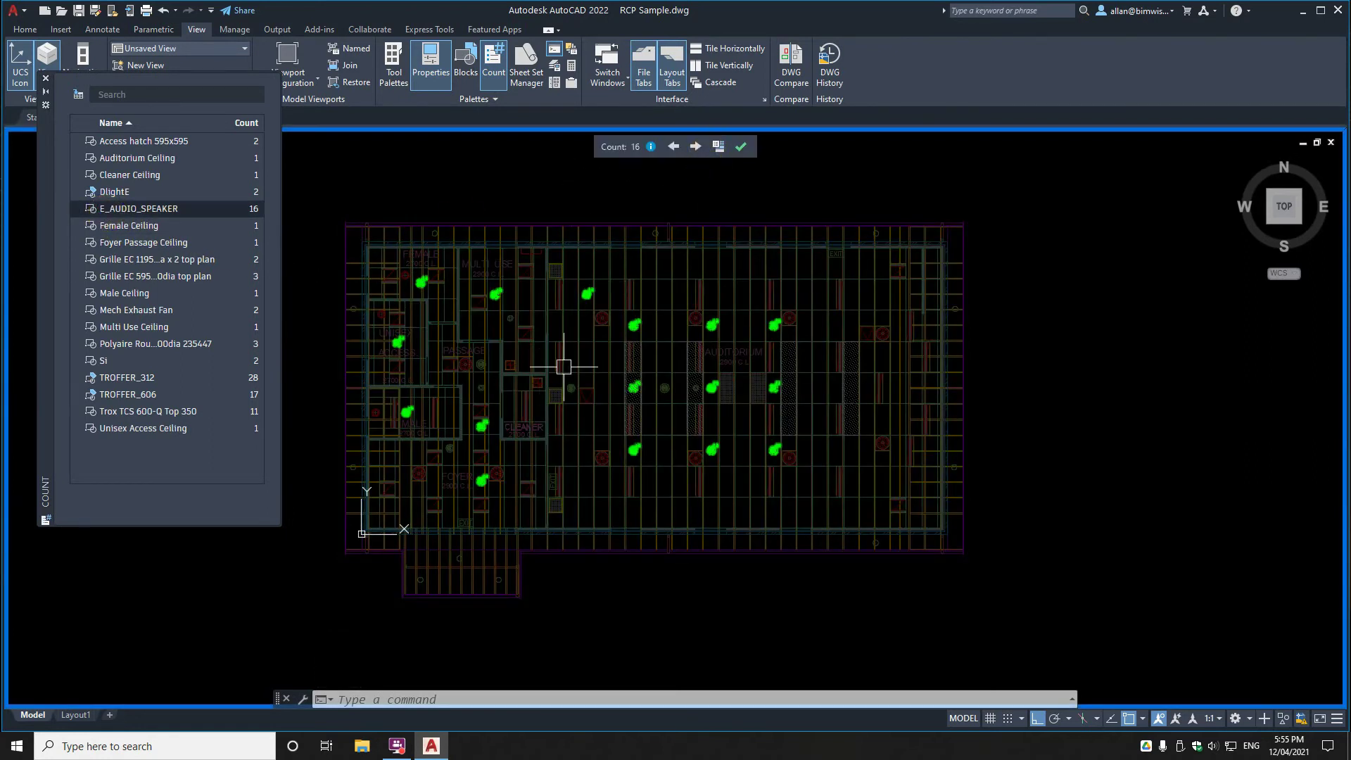
{"action": "left_click", "coordinate": [694, 145]}
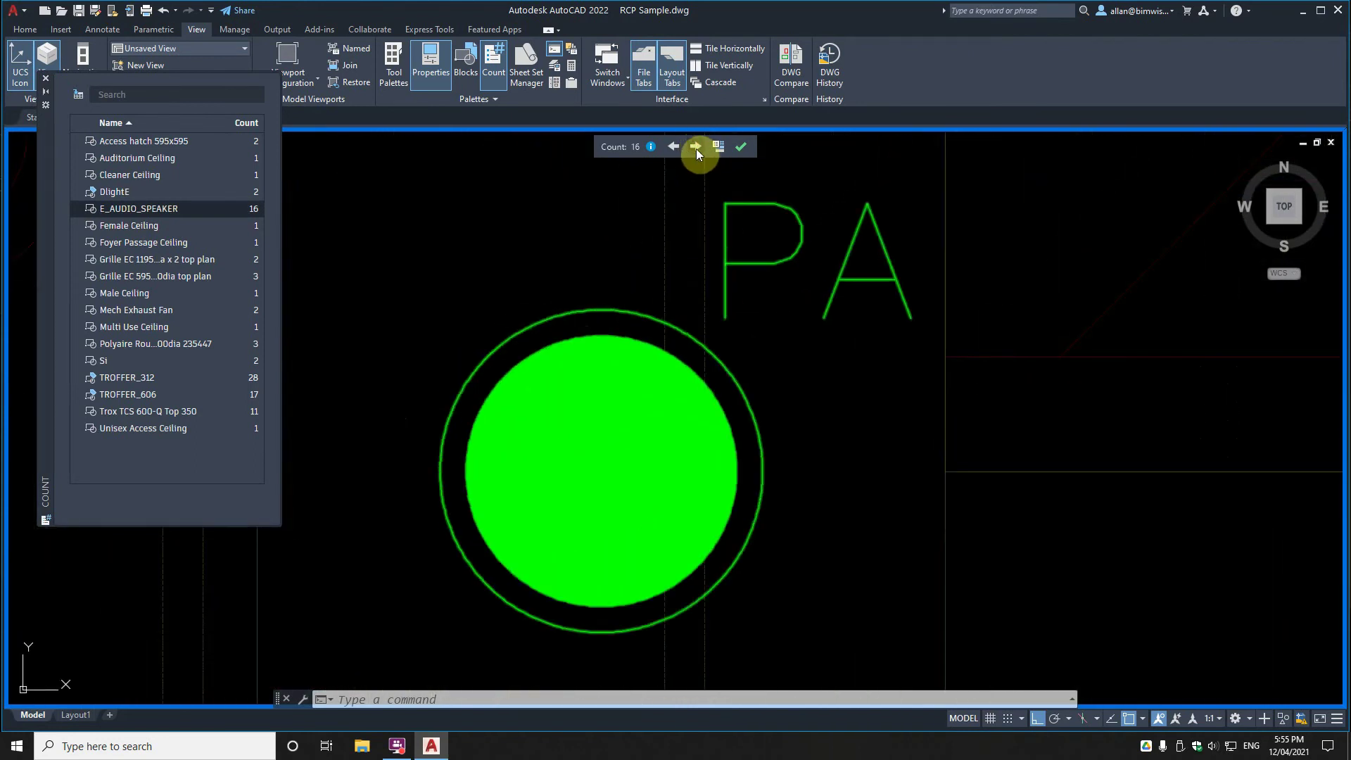
{"action": "left_click", "coordinate": [695, 145]}
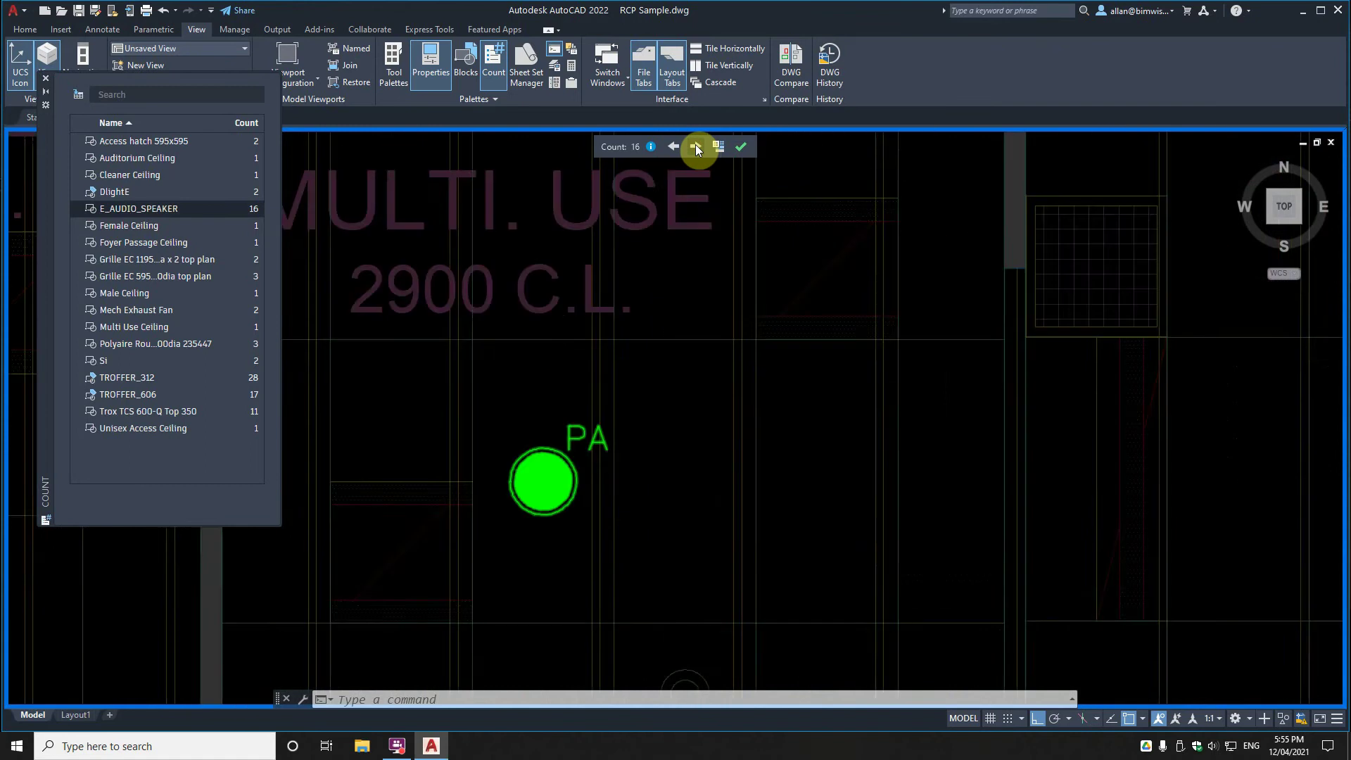
{"action": "left_click", "coordinate": [695, 145]}
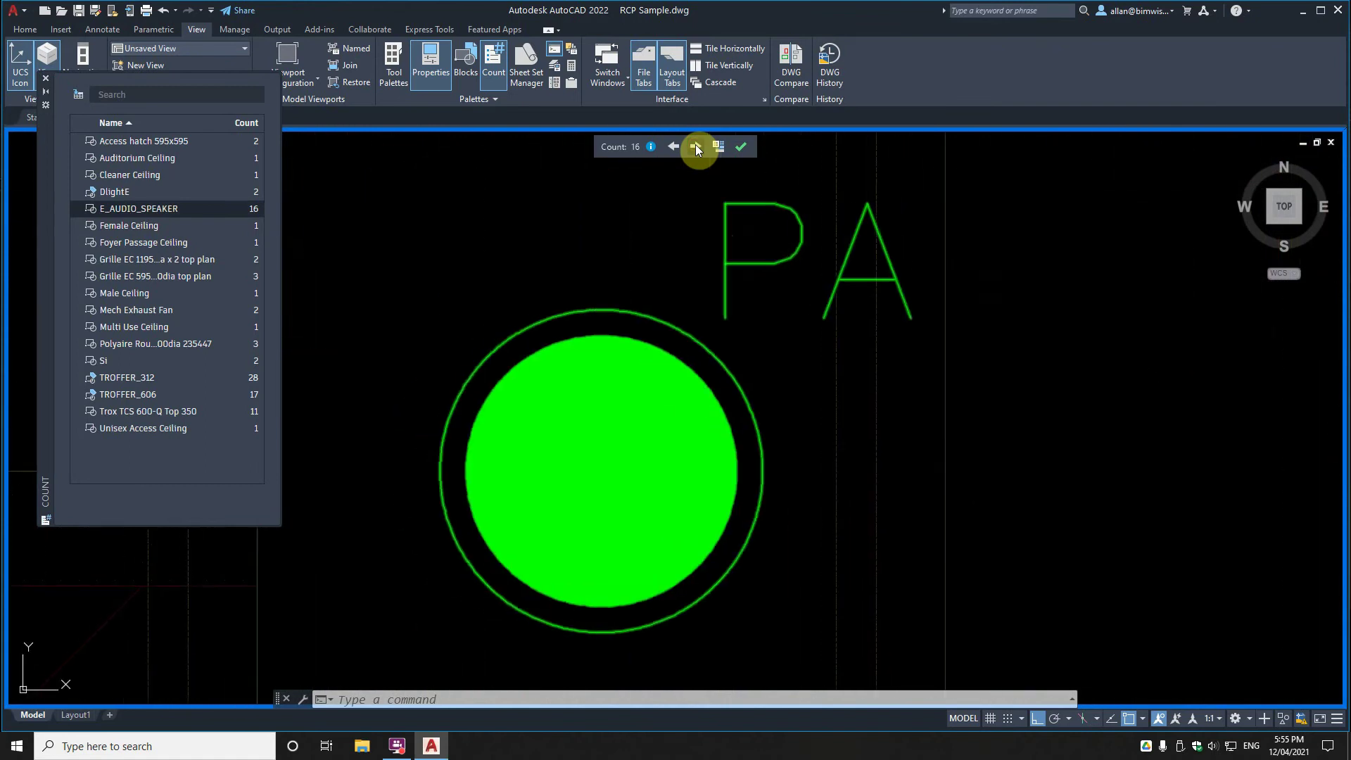
{"action": "left_click", "coordinate": [695, 146]}
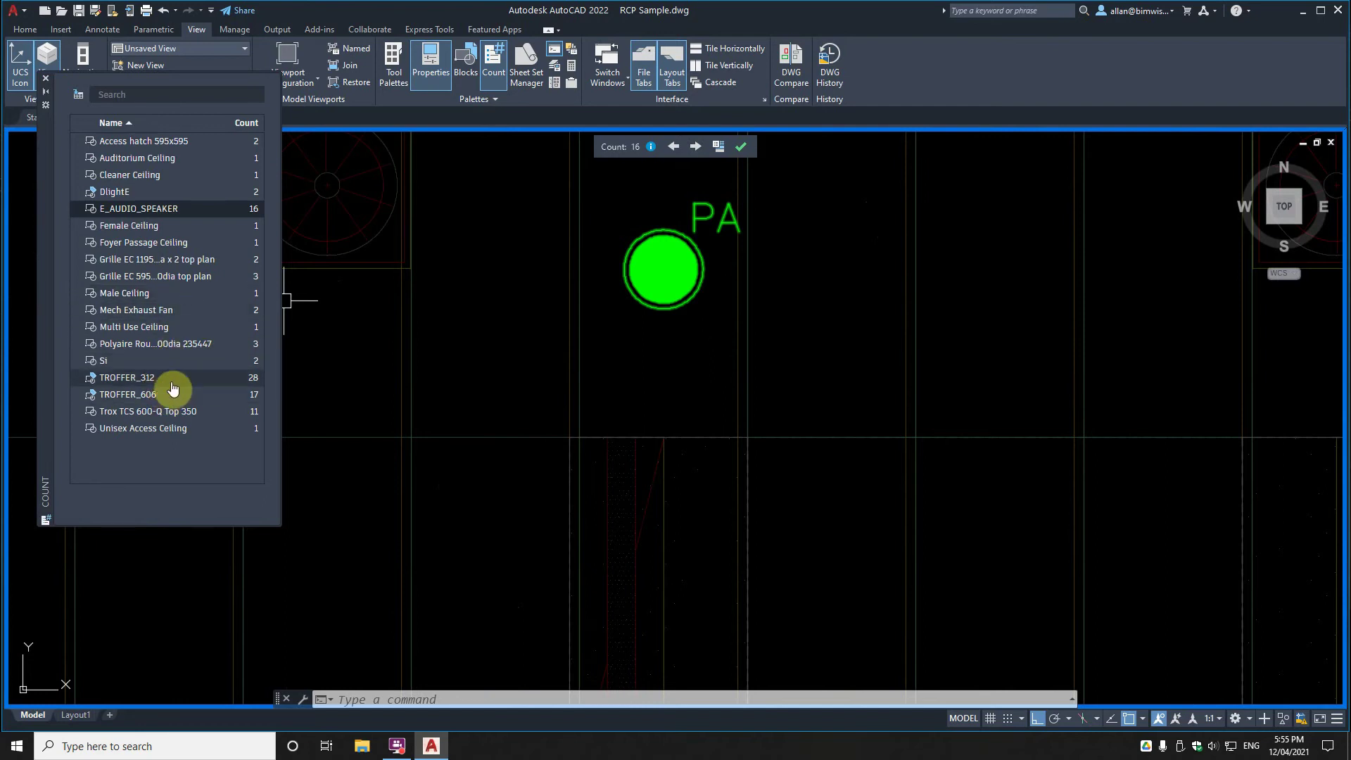
Highlight the TROFFER_606 and TROFFER_312 light fittings in turn across the whole plan, ending on TROFFER_606.
{"action": "left_click", "coordinate": [156, 396]}
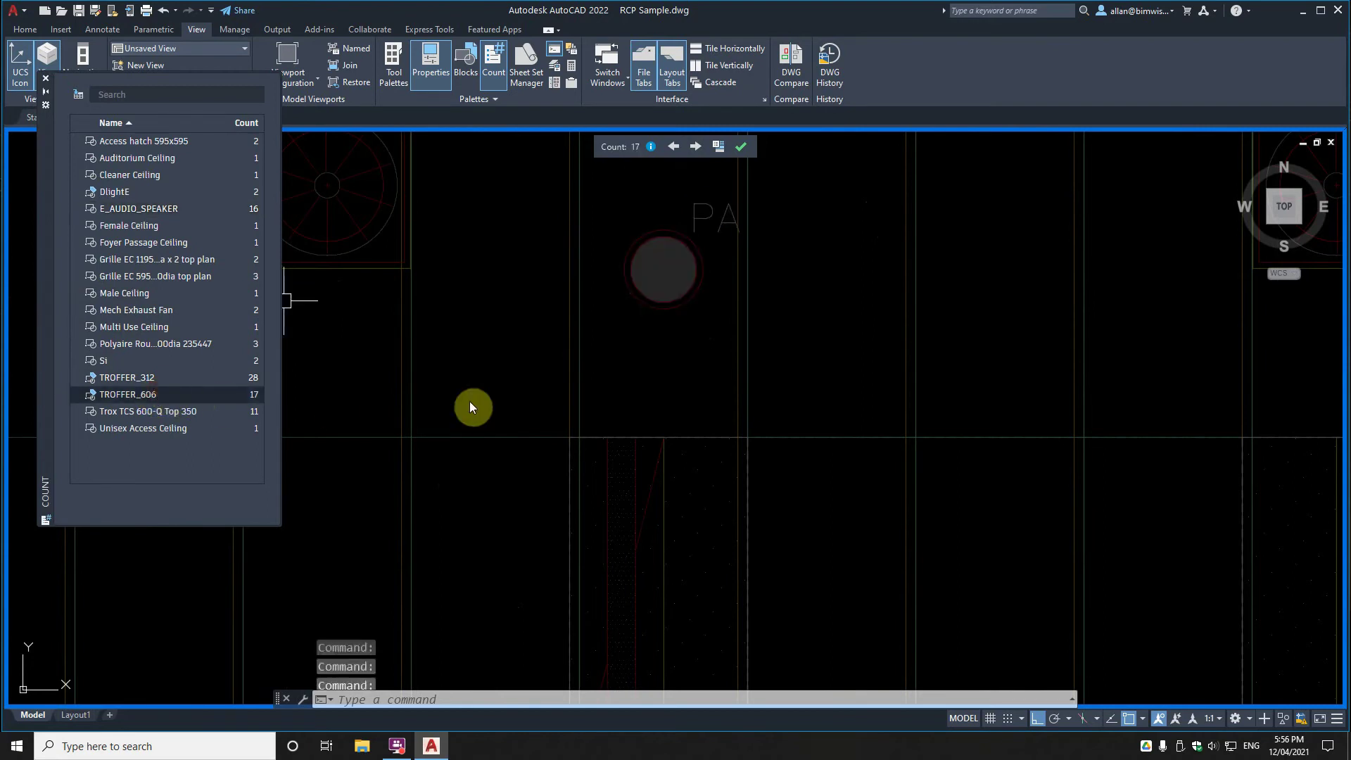
{"action": "left_click", "coordinate": [677, 148]}
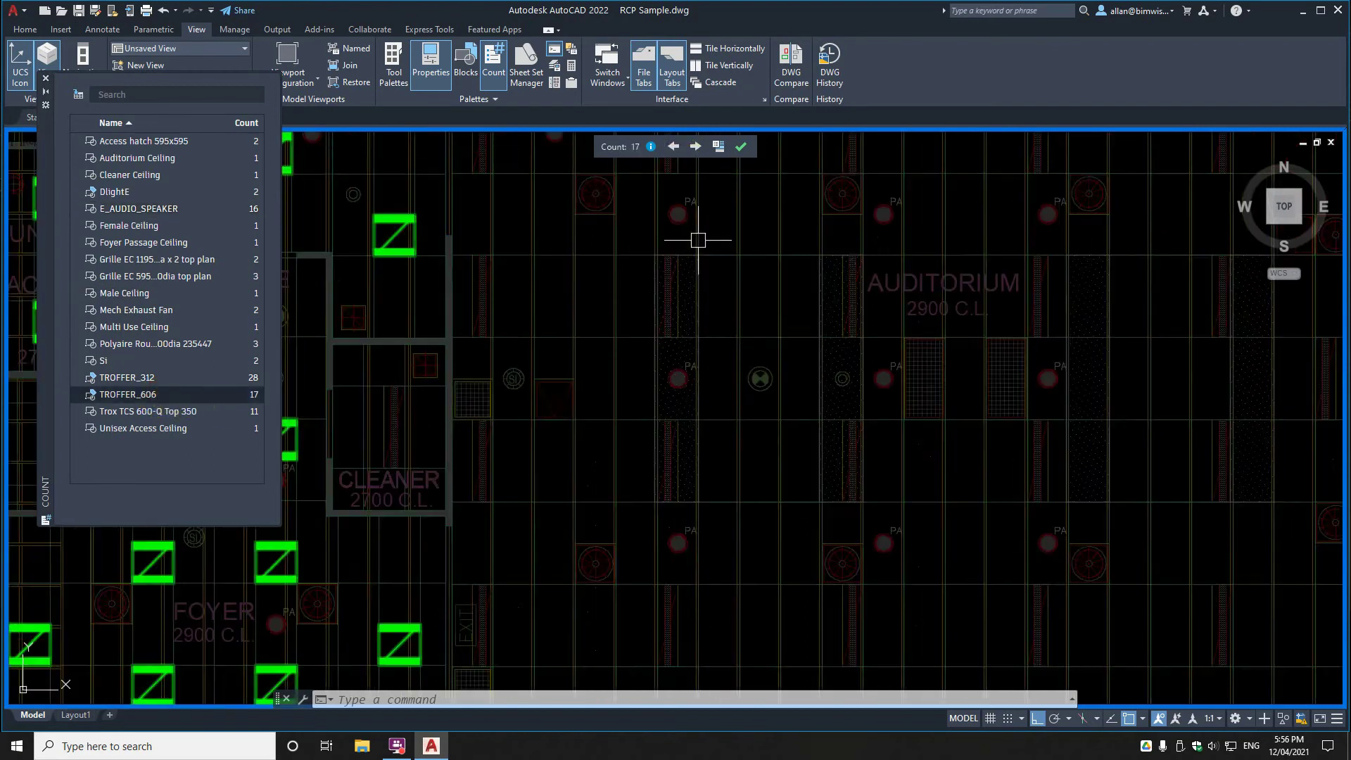
{"action": "scroll", "coordinate": [643, 380], "scroll_direction": "down", "scroll_amount": 5}
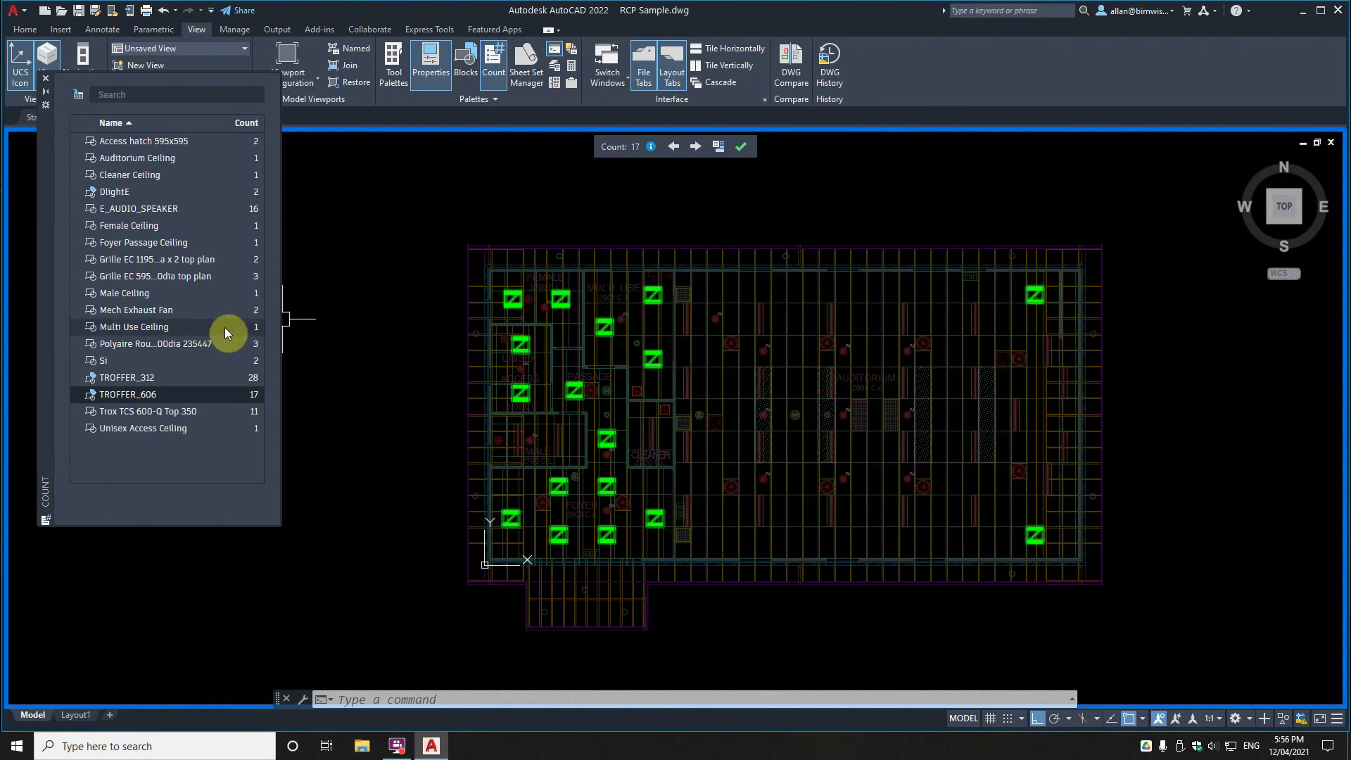
{"action": "left_click", "coordinate": [141, 379]}
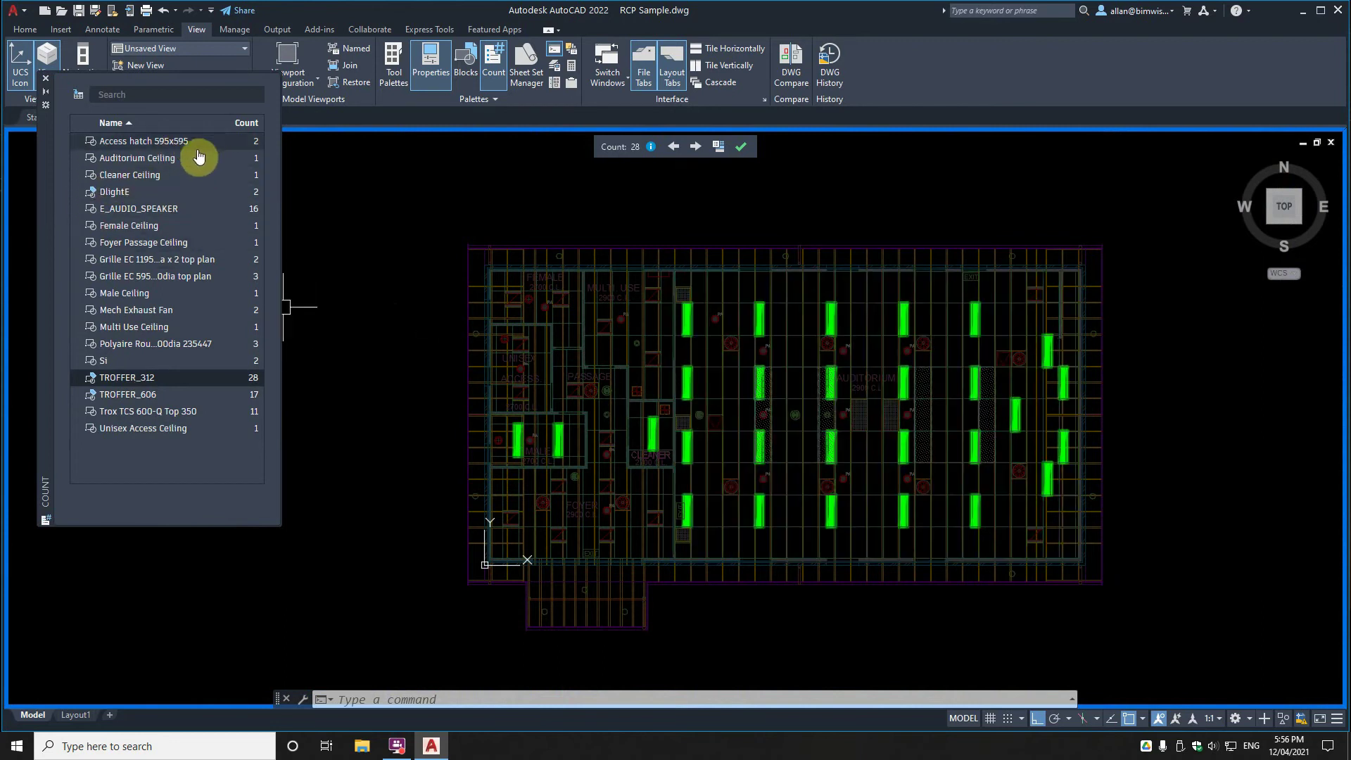
{"action": "left_click", "coordinate": [127, 395]}
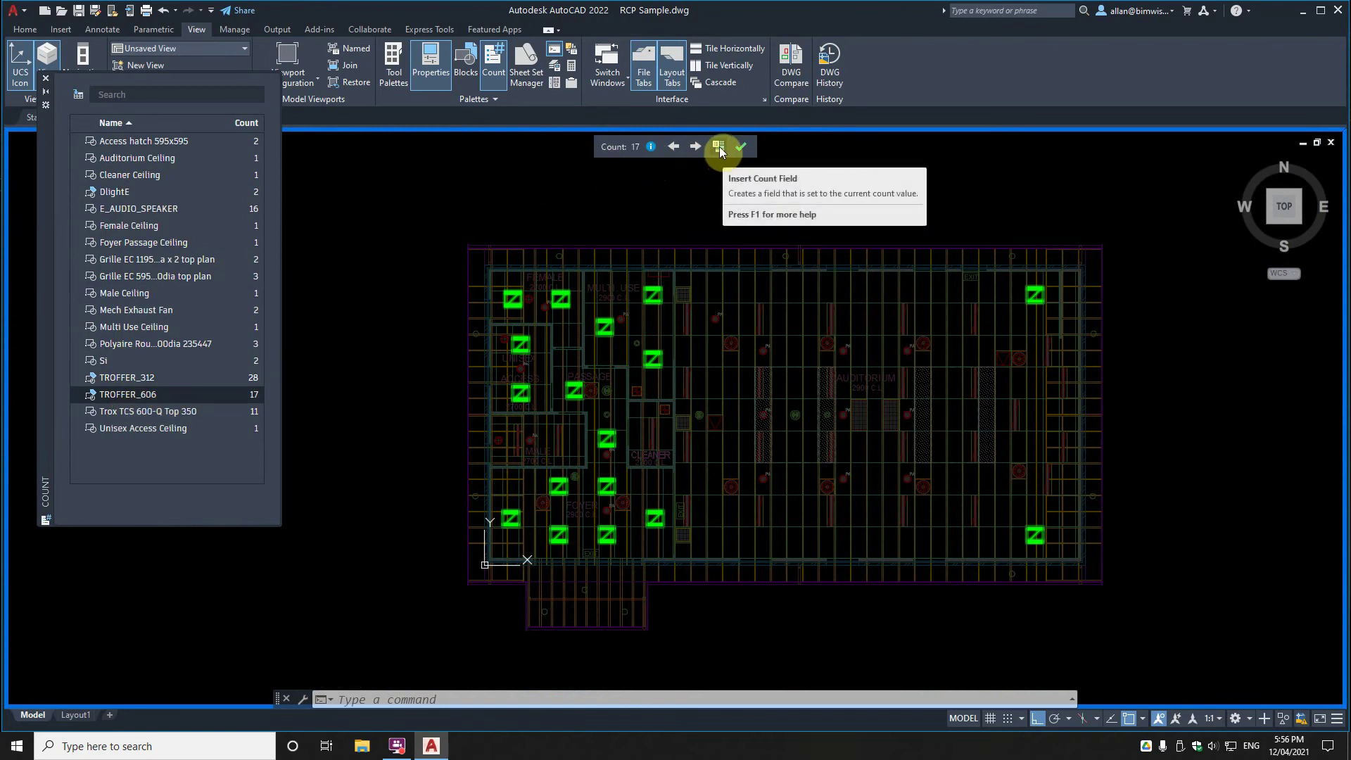
Try to insert a count field for the TROFFER_606 blocks, switch to Multi Use Ceiling, and end the active count.
{"action": "left_click", "coordinate": [718, 147]}
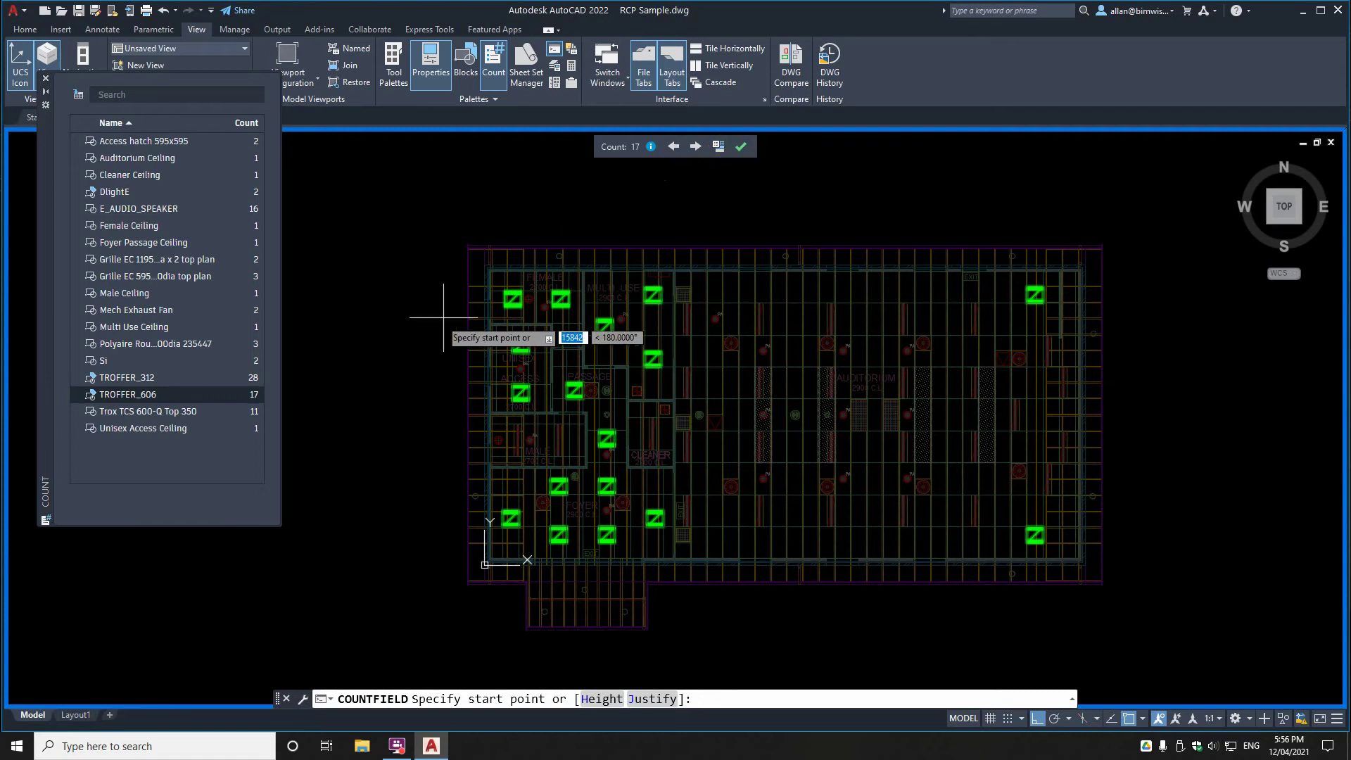
{"action": "left_click", "coordinate": [162, 193]}
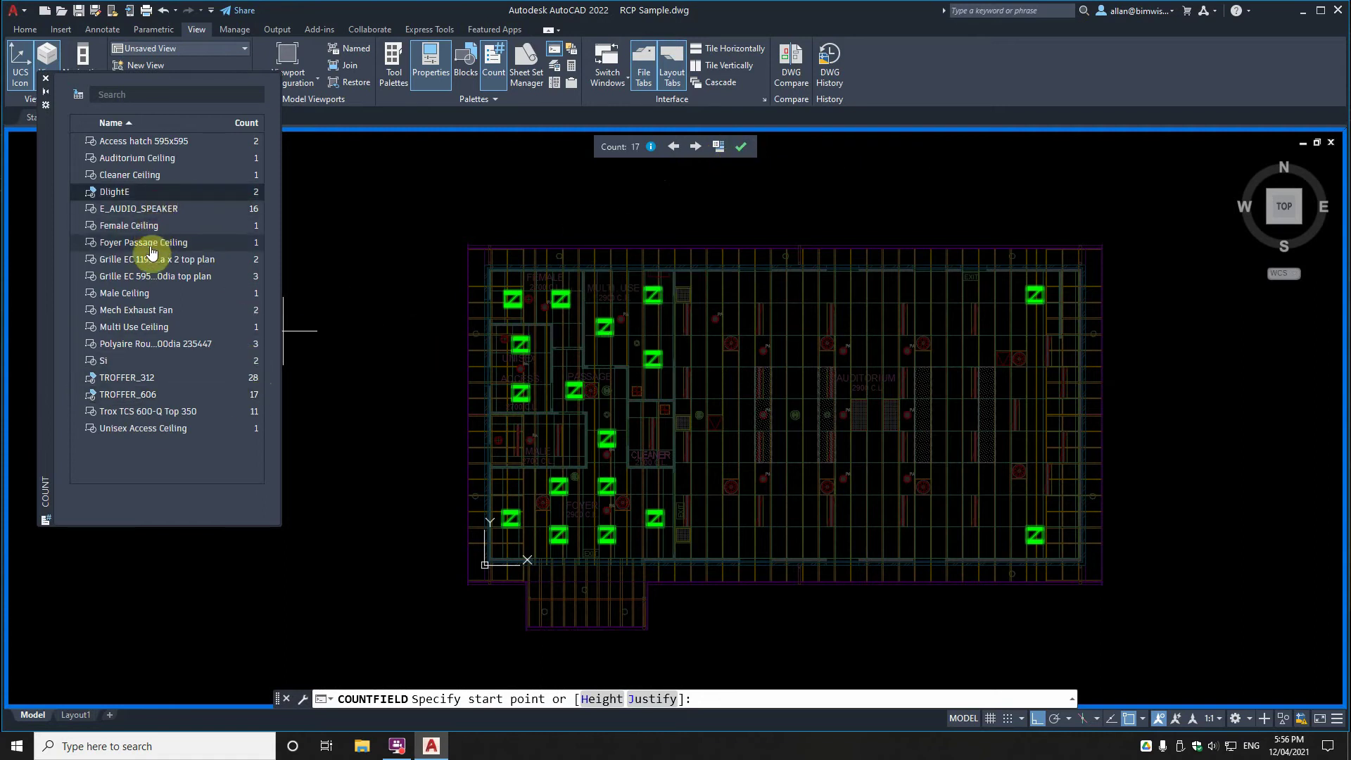
{"action": "left_click", "coordinate": [136, 328]}
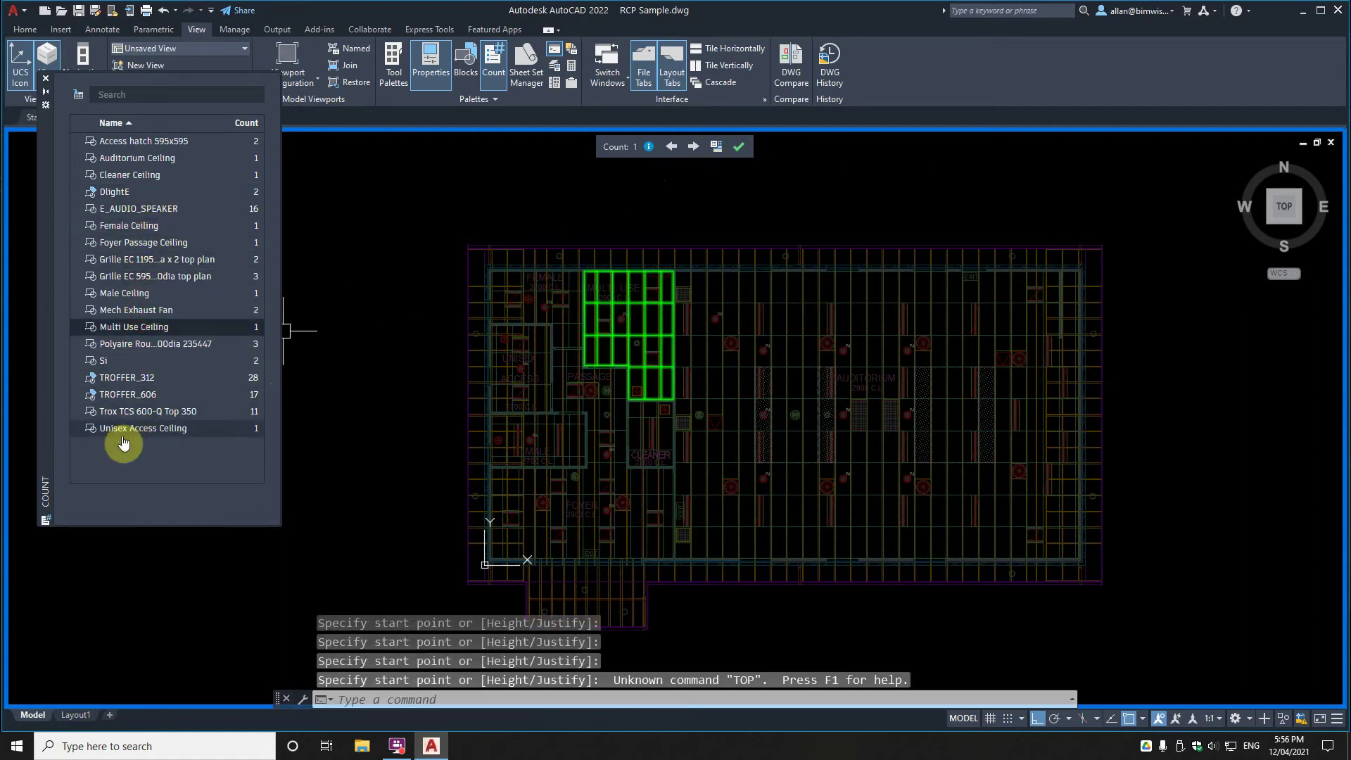
{"action": "left_click", "coordinate": [740, 152]}
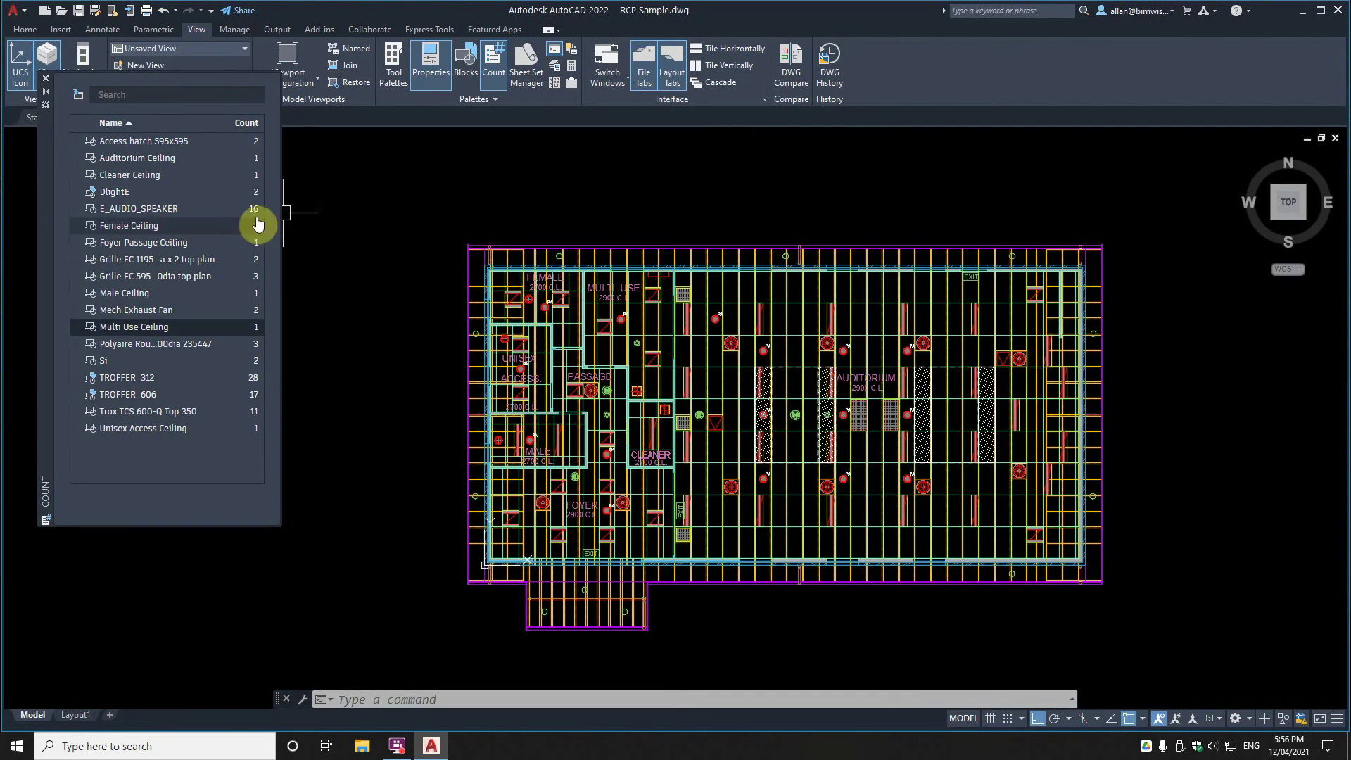
Highlight the Foyer Passage Ceiling, Unisex Access Ceiling and TROFFER_606 blocks in turn on the plan.
{"action": "left_click", "coordinate": [147, 243]}
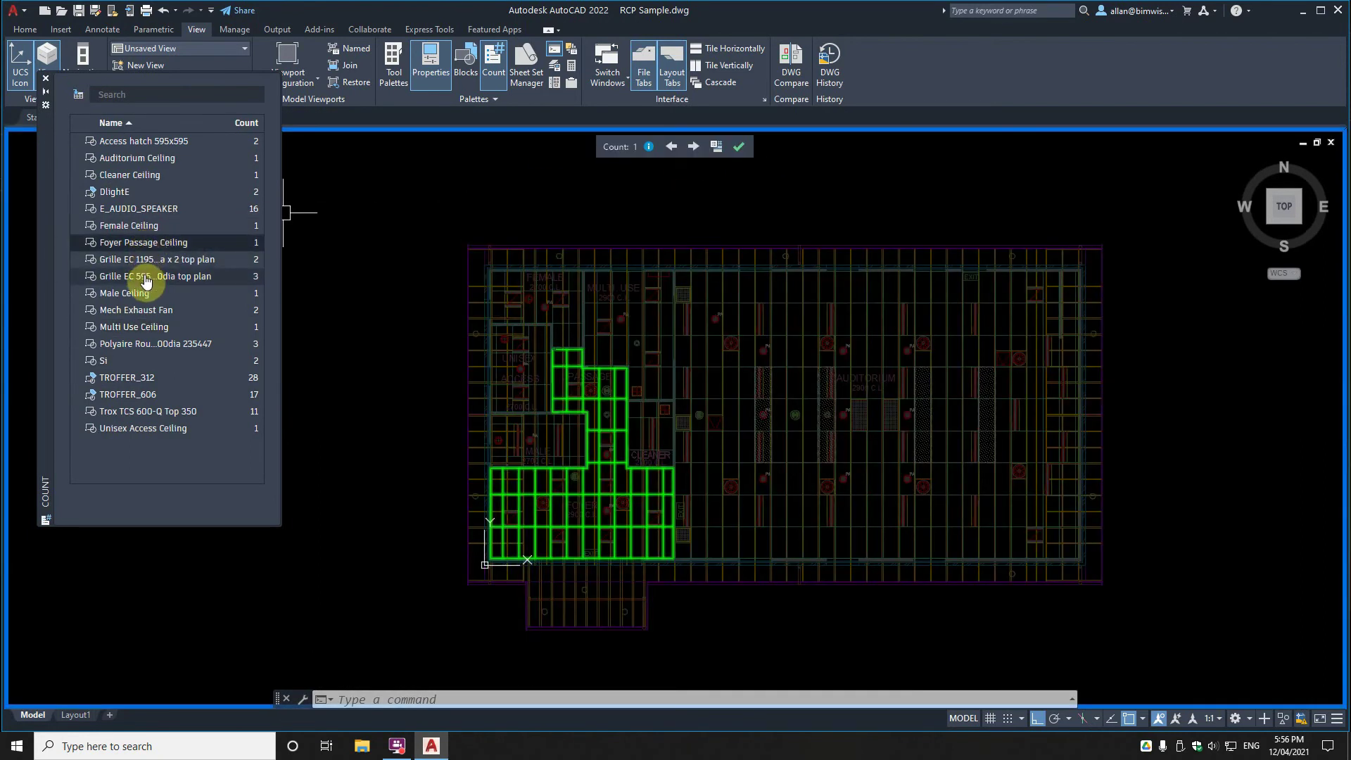
{"action": "left_click", "coordinate": [139, 427]}
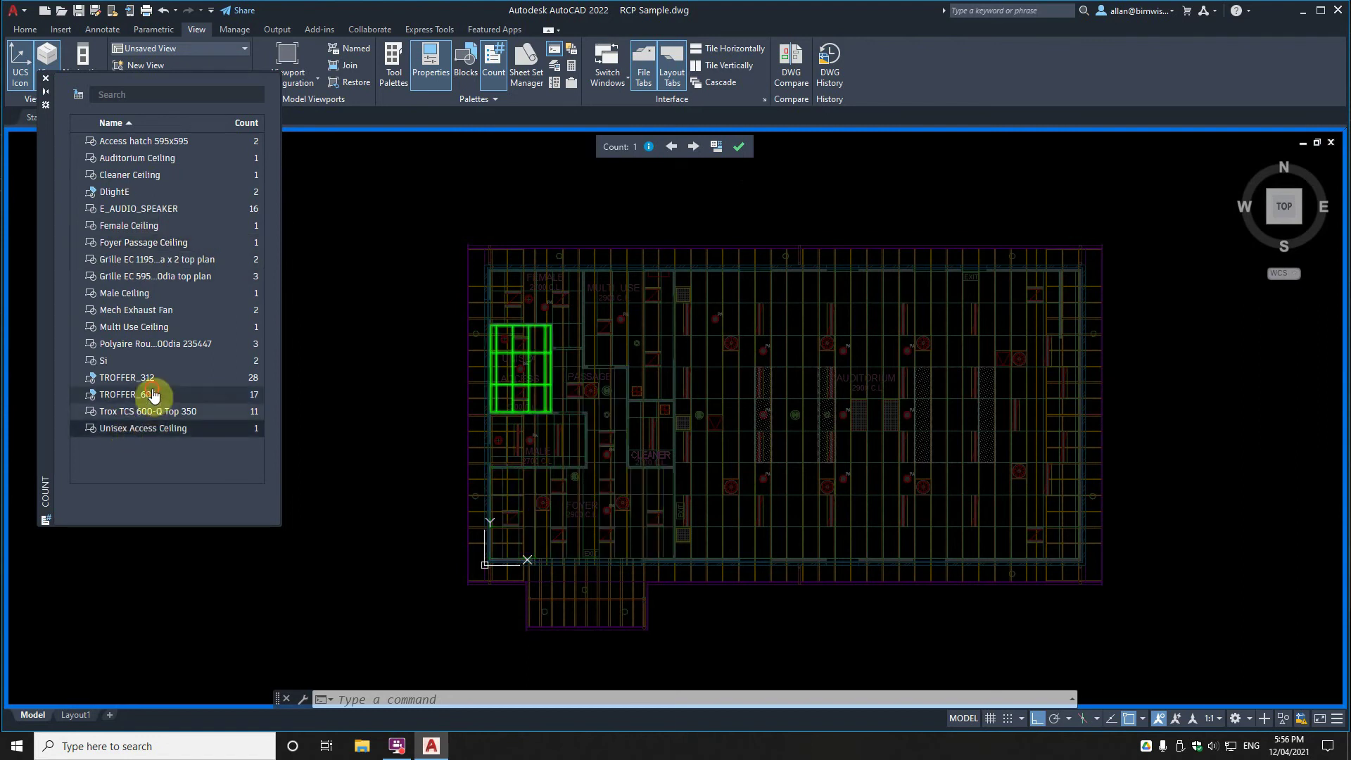
{"action": "left_click", "coordinate": [152, 394]}
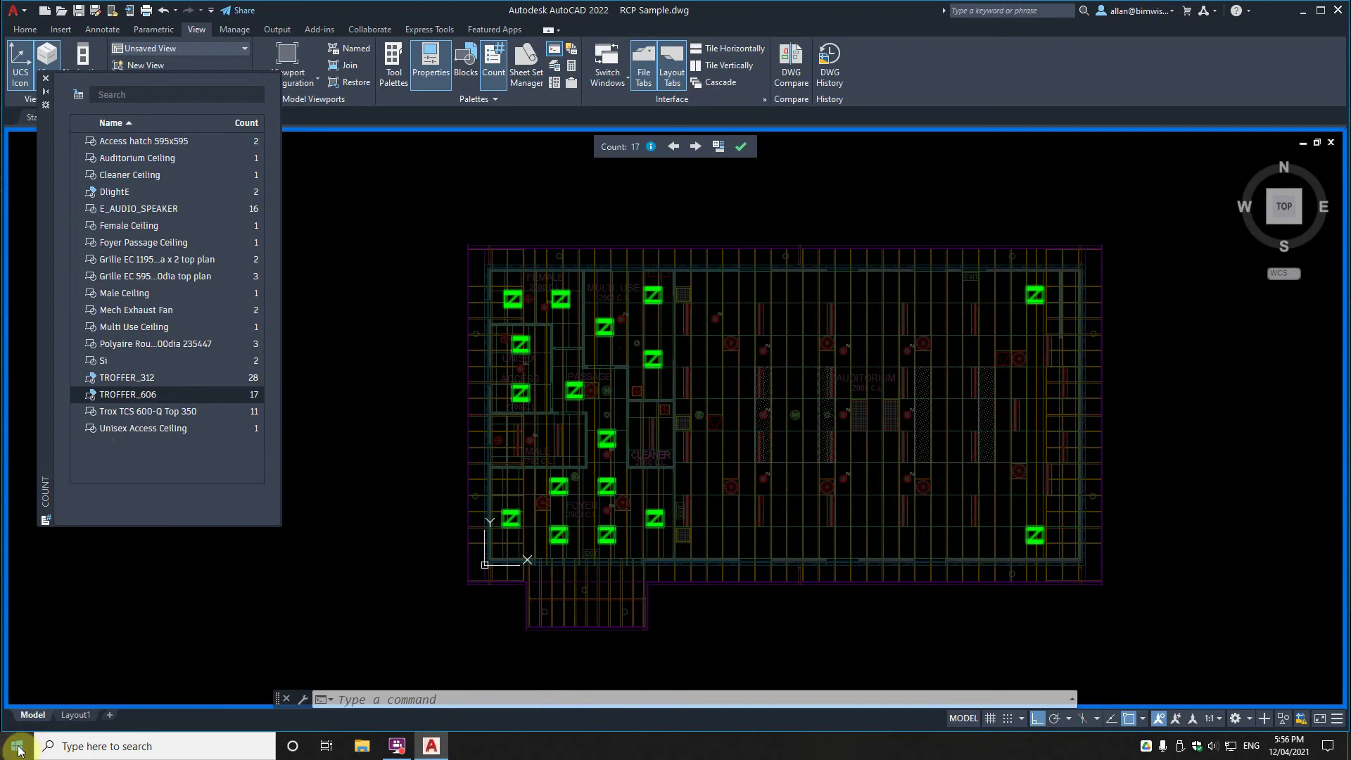
{"action": "left_click", "coordinate": [155, 745]}
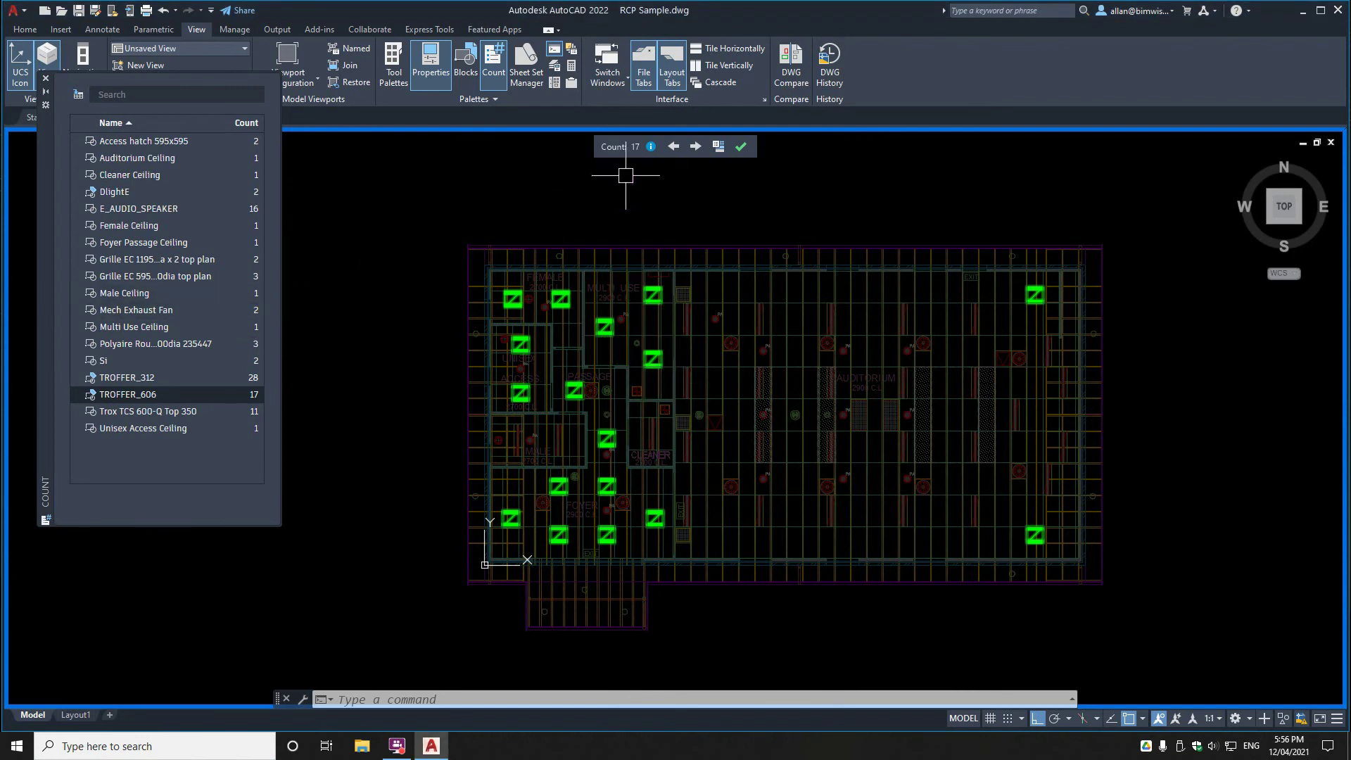
View the count details and match criteria of TROFFER_606, close the Count palette, and end the active count.
{"action": "left_click", "coordinate": [651, 146]}
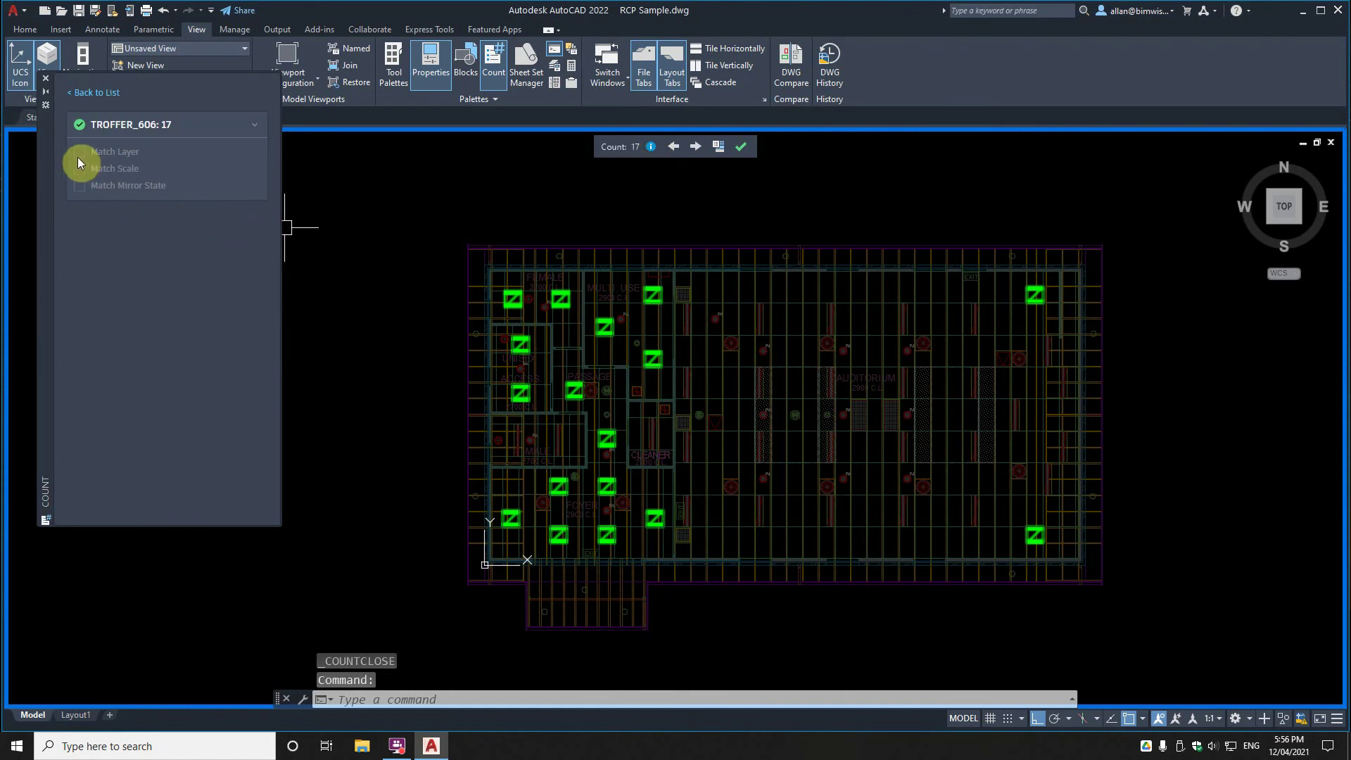
{"action": "left_click", "coordinate": [46, 78]}
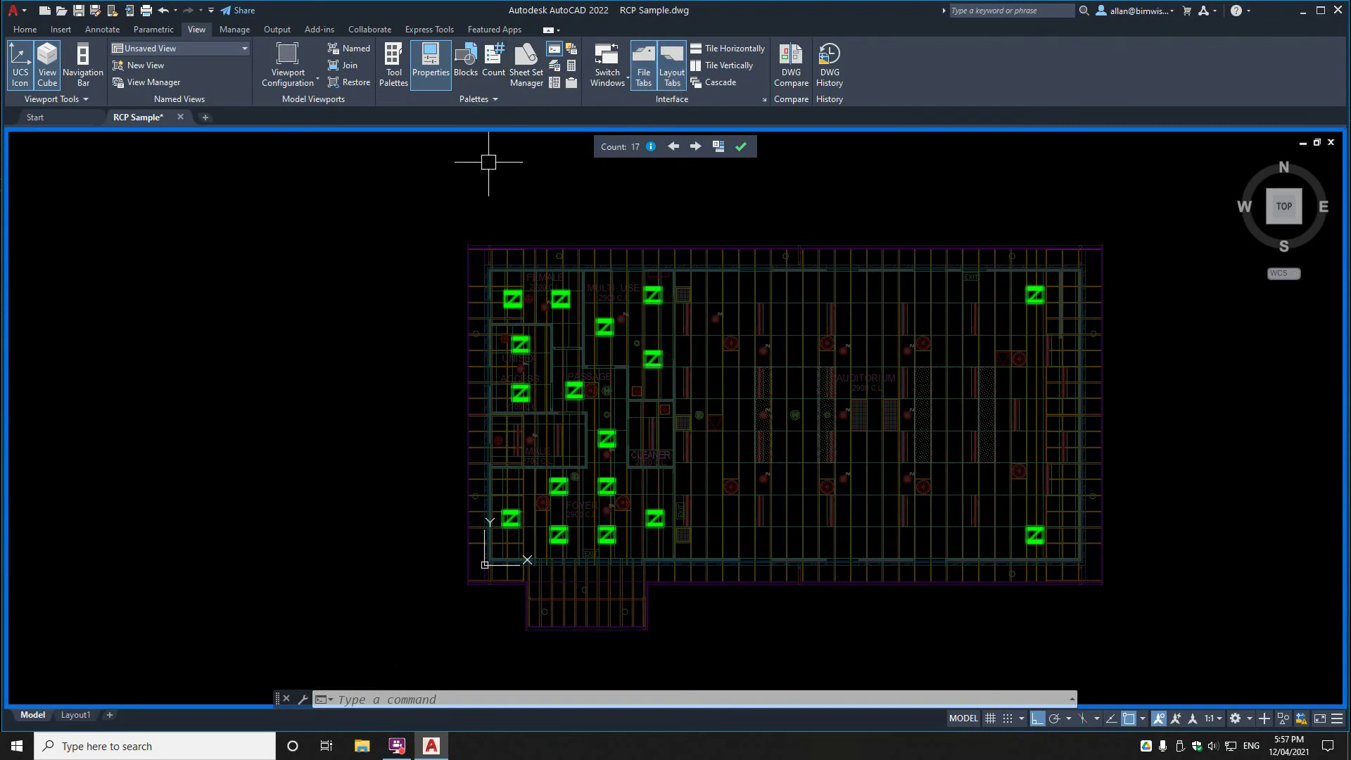
{"action": "left_click", "coordinate": [739, 150]}
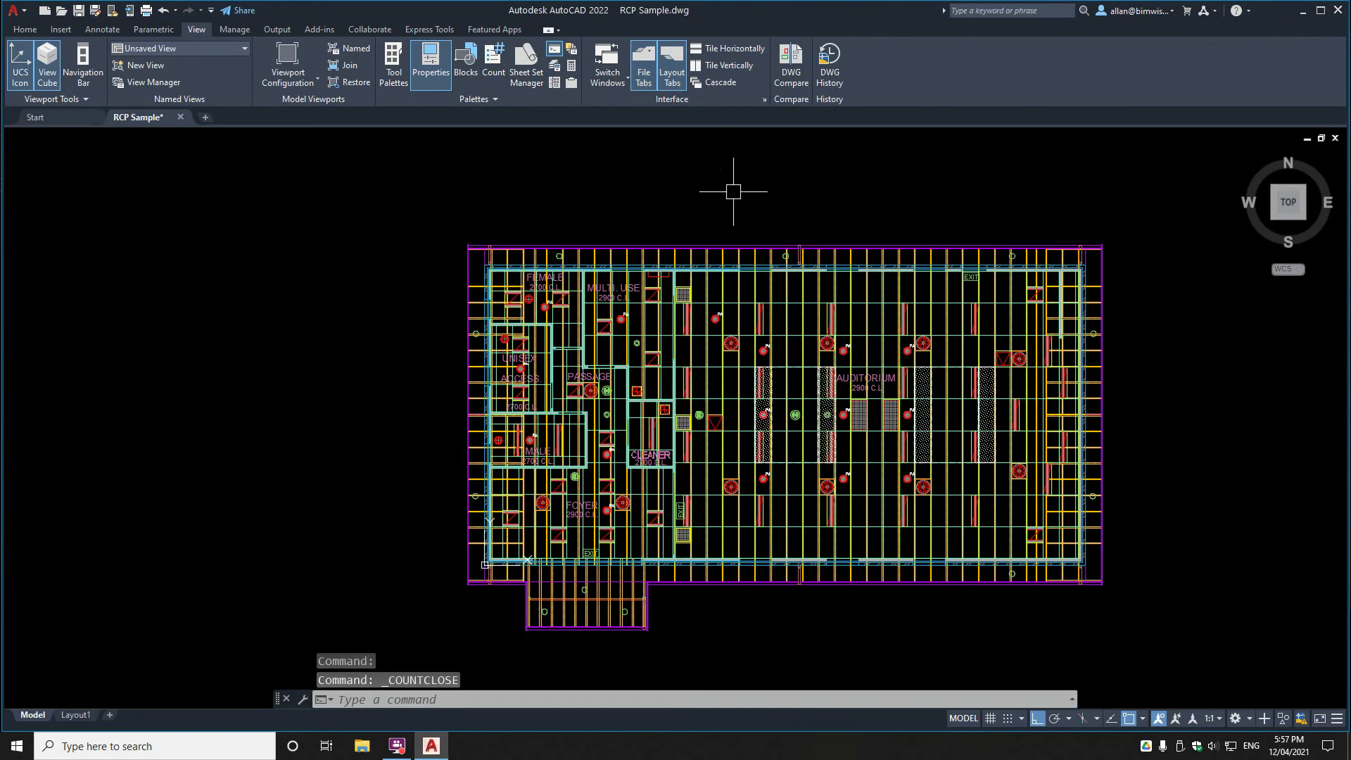
Save the RCP Sample drawing with the QSAVE command.
{"action": "type", "text": "sa"}
{"action": "key", "text": "Escape"}
{"action": "type", "text": "sa"}
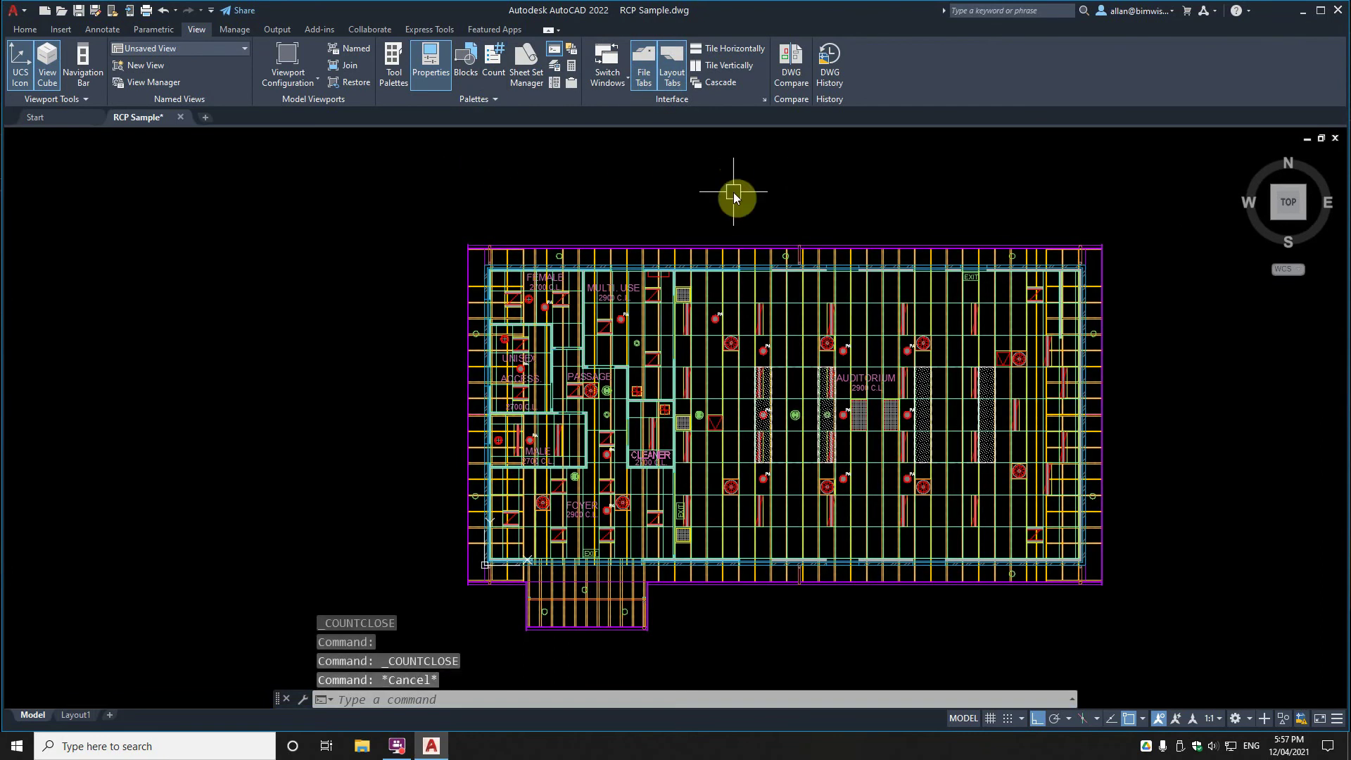
{"action": "key", "text": "Escape"}
{"action": "type", "text": "q1save"}
{"action": "key", "text": "Escape"}
{"action": "type", "text": "q"}
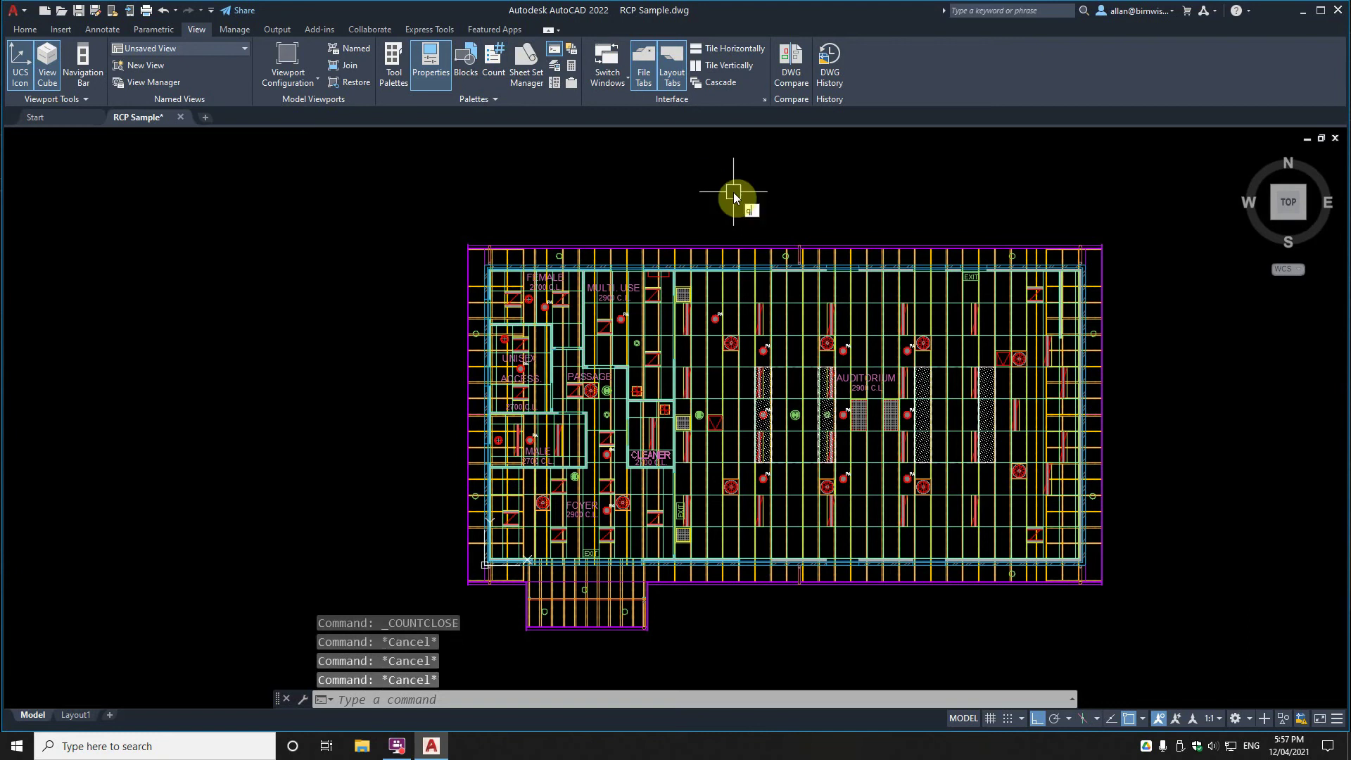
{"action": "key", "text": "Return"}
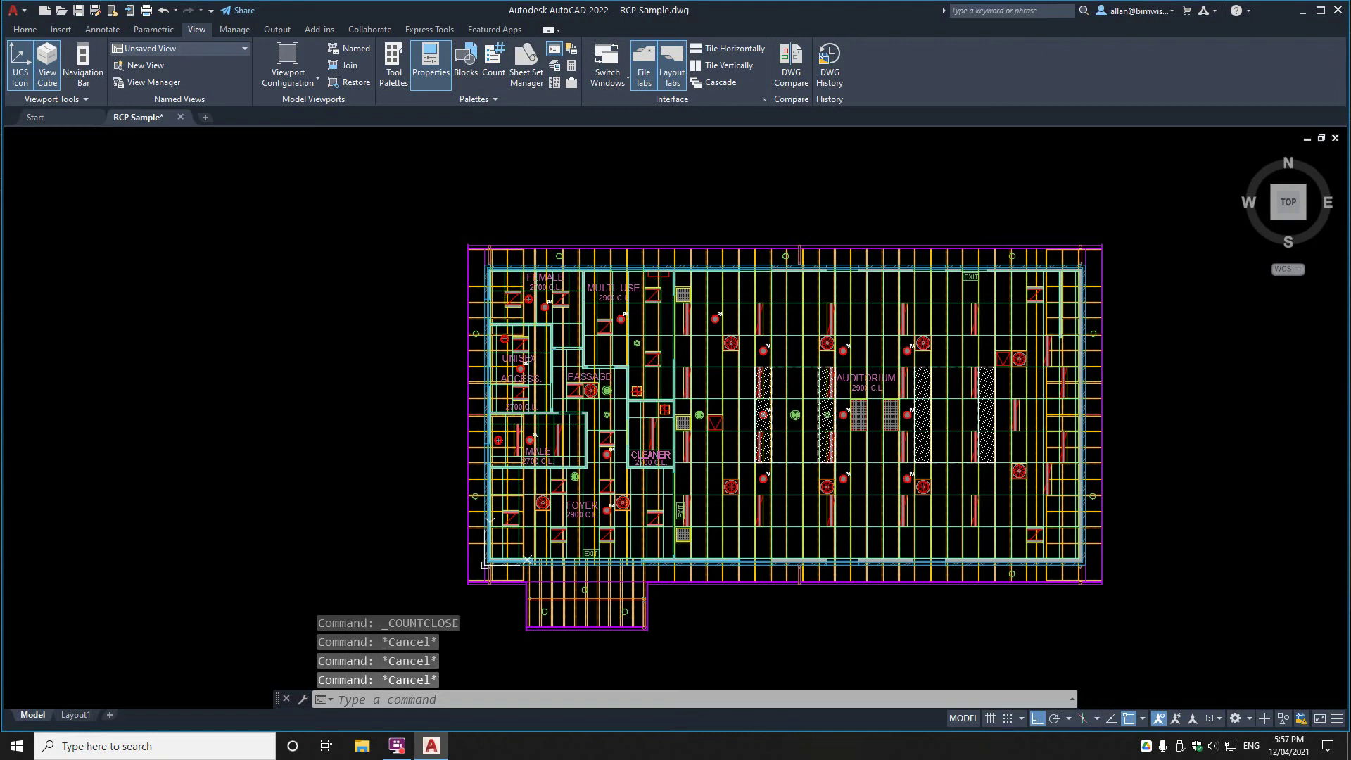
Reopen the Count palette and highlight the E_AUDIO_SPEAKER, grille and Male Ceiling blocks on the plan.
{"action": "left_click", "coordinate": [493, 62]}
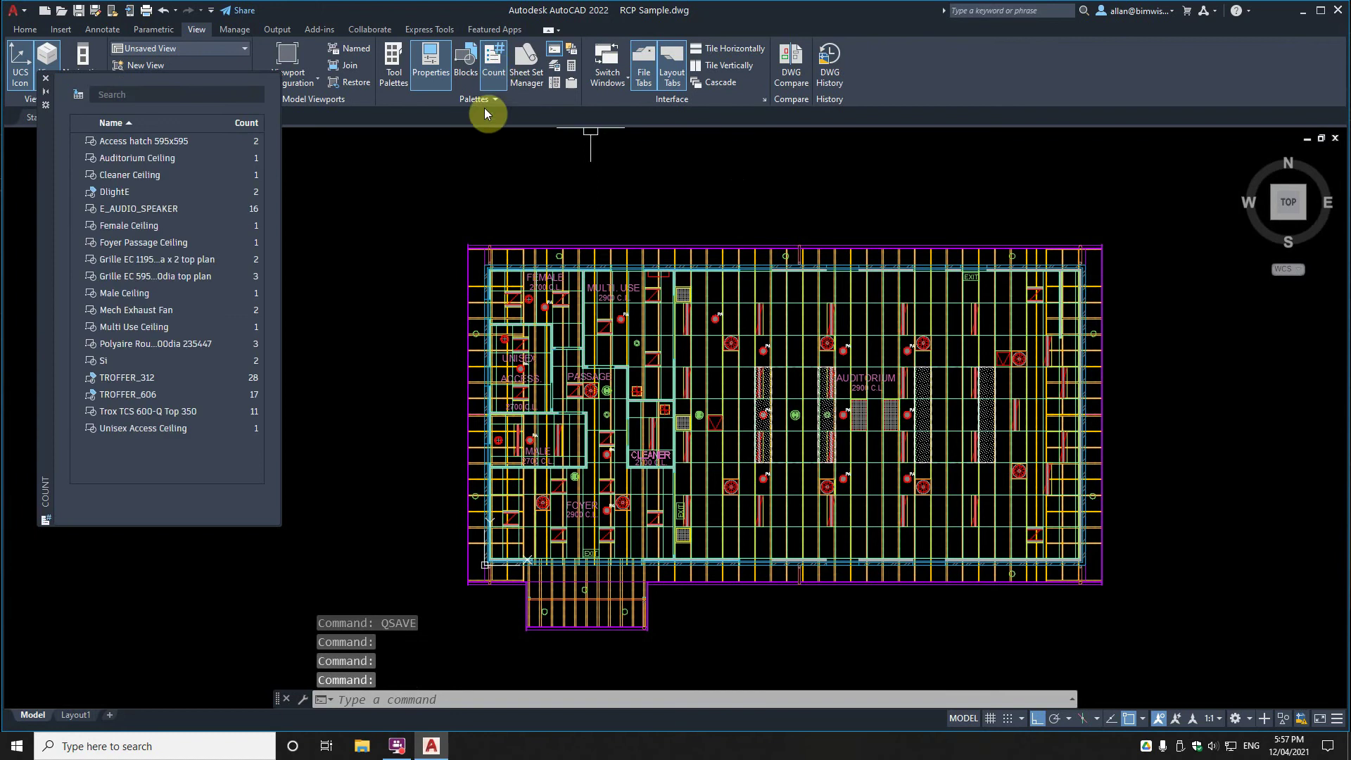
{"action": "left_click", "coordinate": [116, 209]}
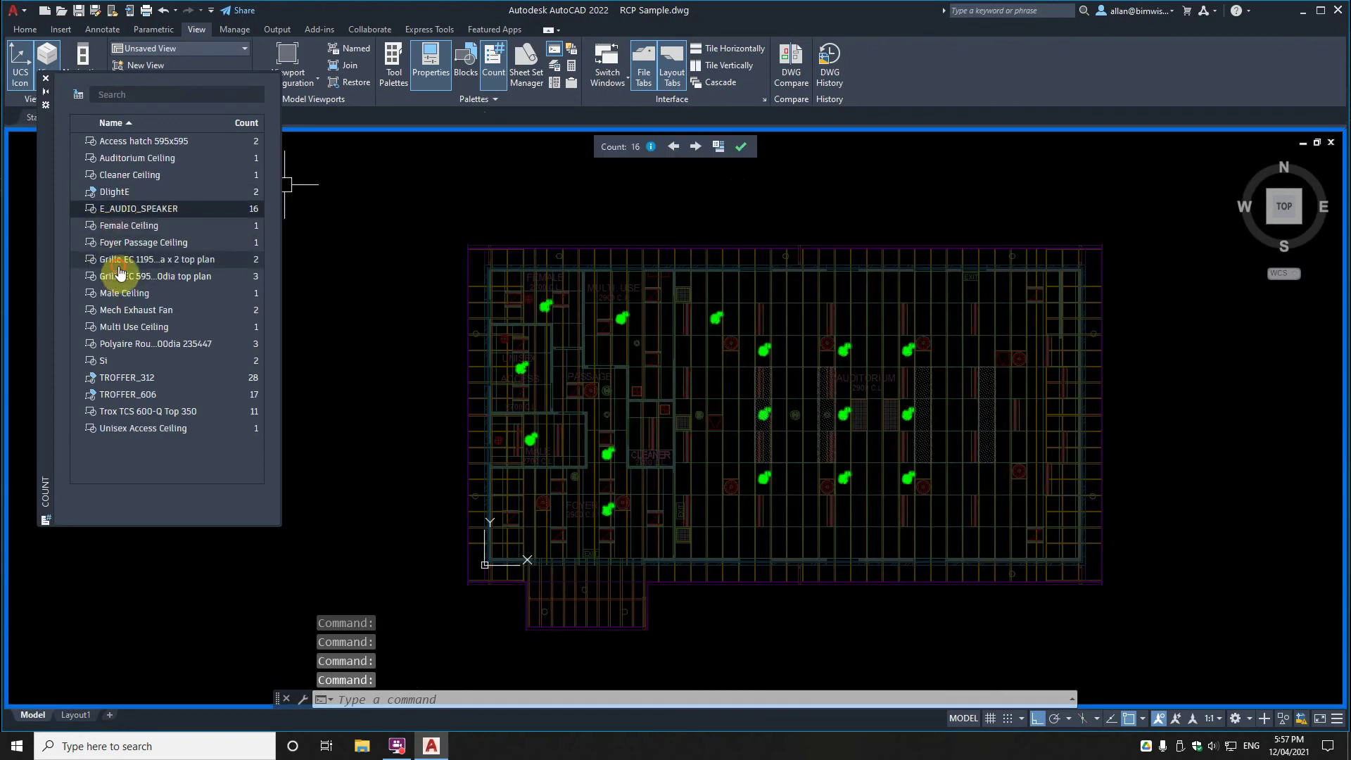
{"action": "left_click", "coordinate": [118, 266]}
{"action": "left_click", "coordinate": [135, 291]}
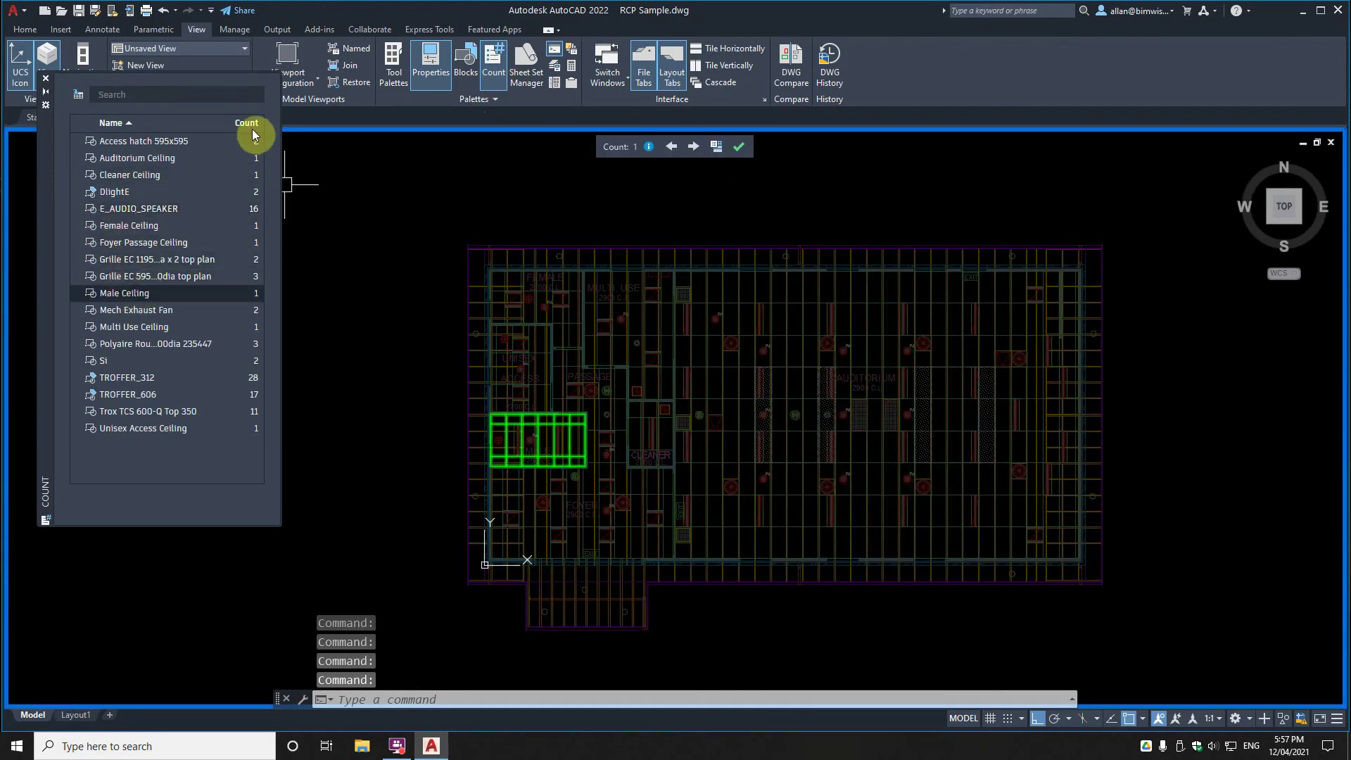
Insert a count table listing the E_AUDIO_SPEAKER, TROFFER_312 and TROFFER_606 blocks in the empty area beside the ceiling plan's west side.
{"action": "left_click", "coordinate": [79, 95]}
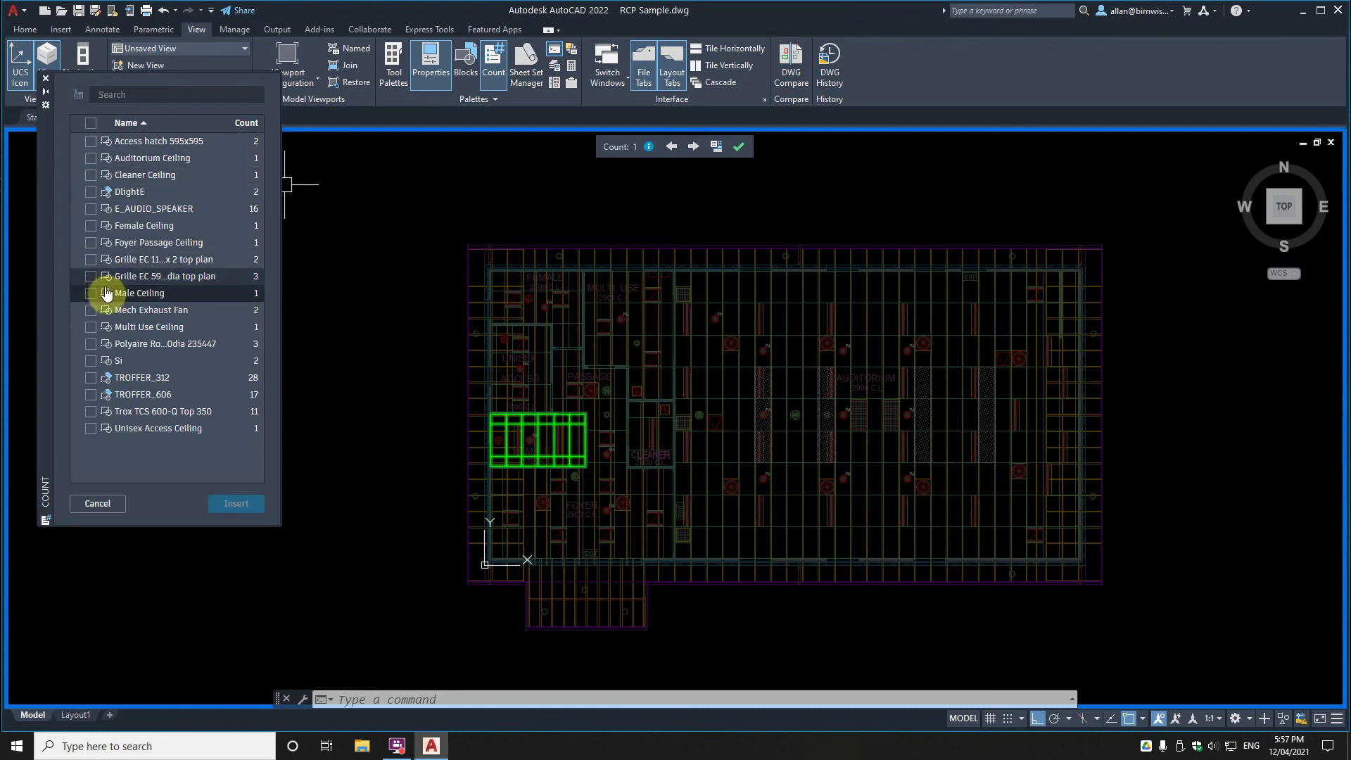
{"action": "left_click", "coordinate": [91, 377]}
{"action": "left_click", "coordinate": [91, 395]}
{"action": "left_click", "coordinate": [90, 208]}
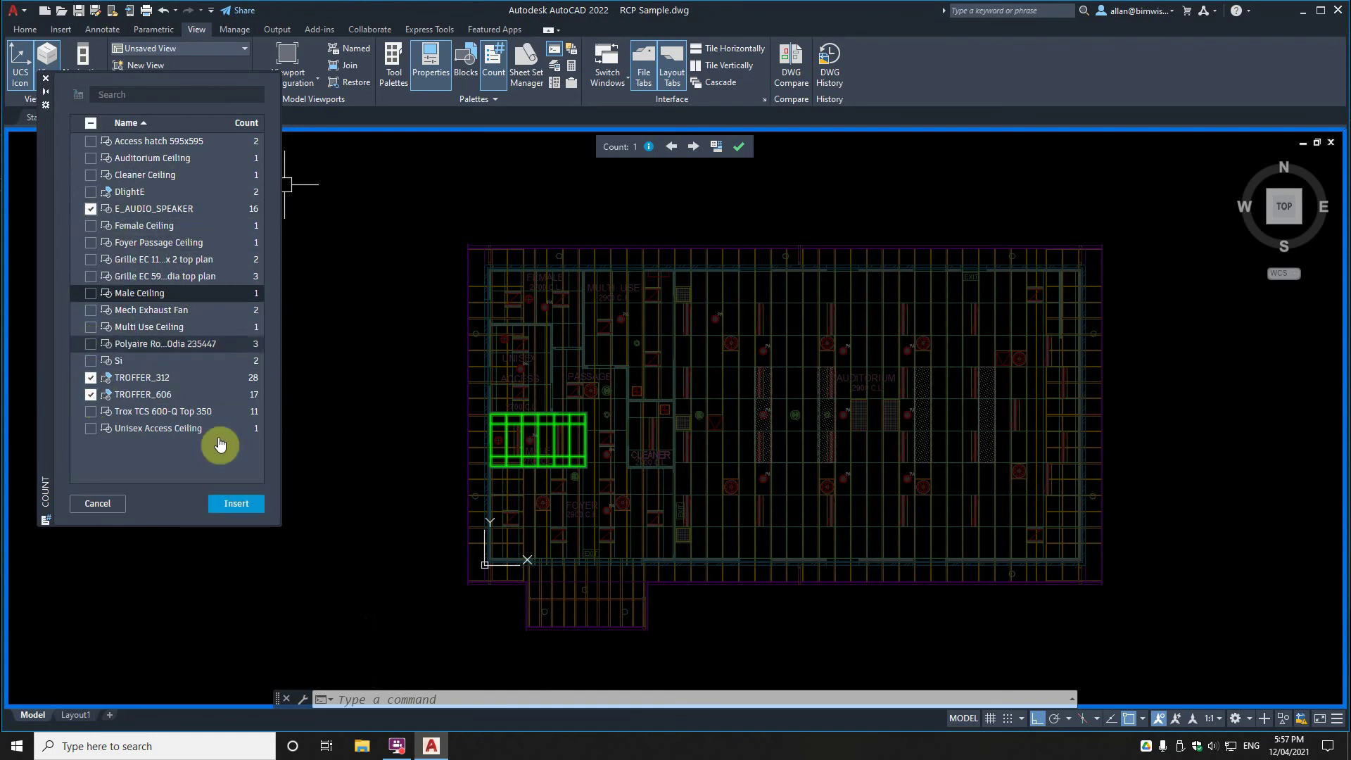
{"action": "left_click", "coordinate": [235, 505]}
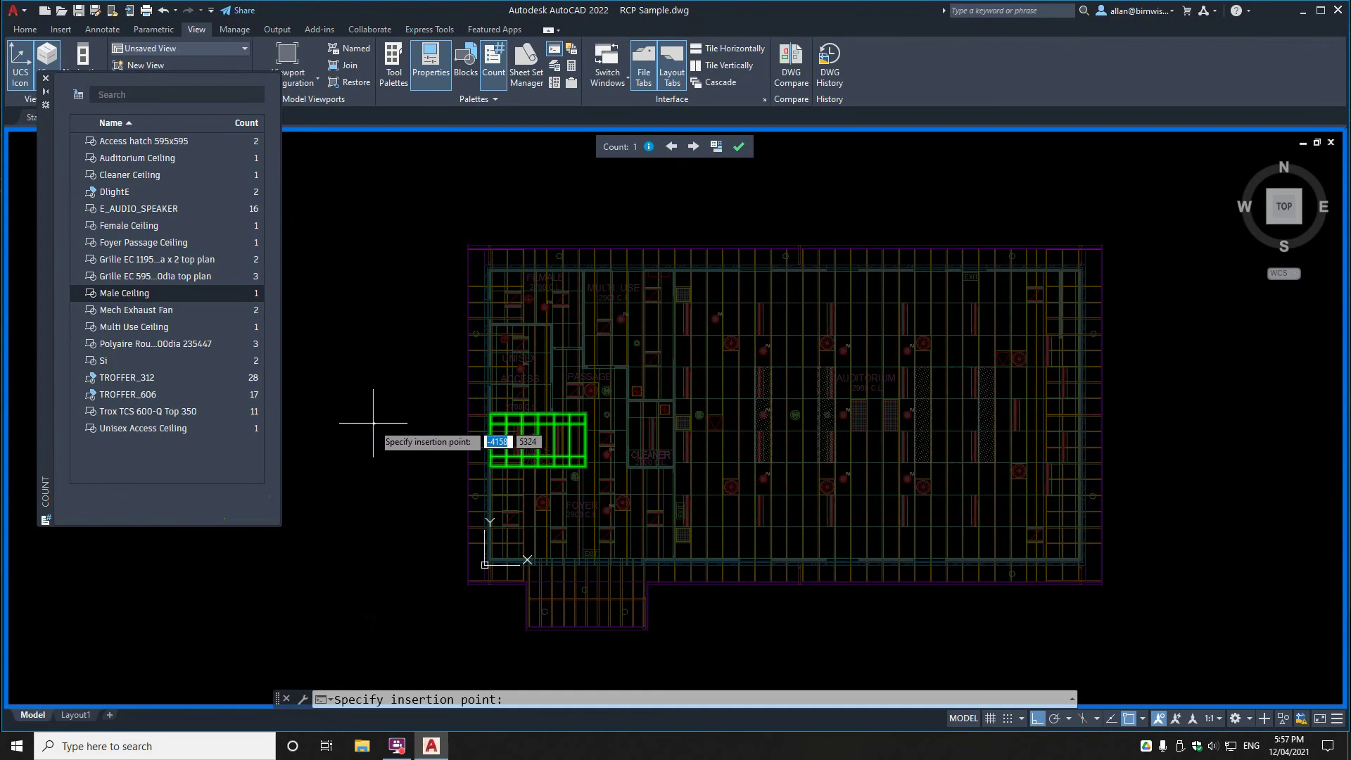
{"action": "key", "text": "Escape"}
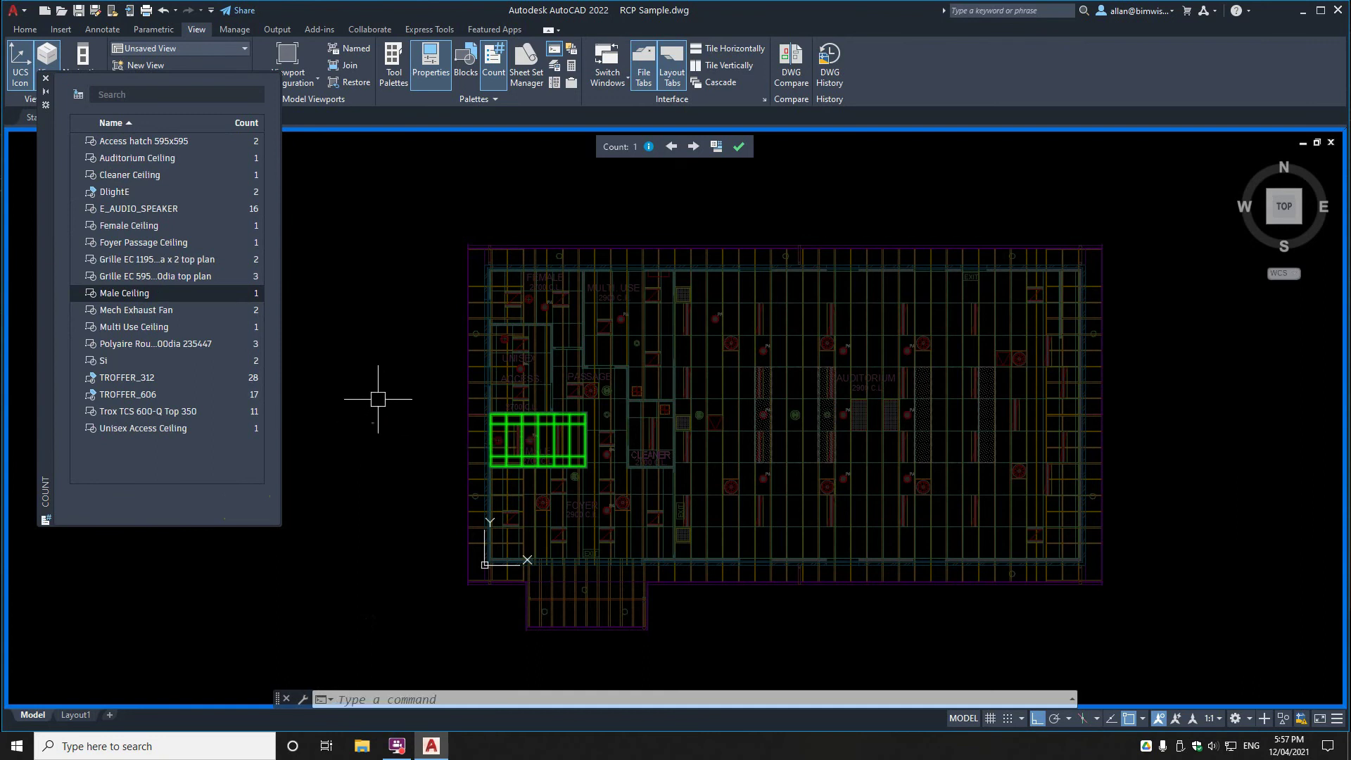
{"action": "scroll", "coordinate": [378, 399], "scroll_direction": "up", "scroll_amount": 8}
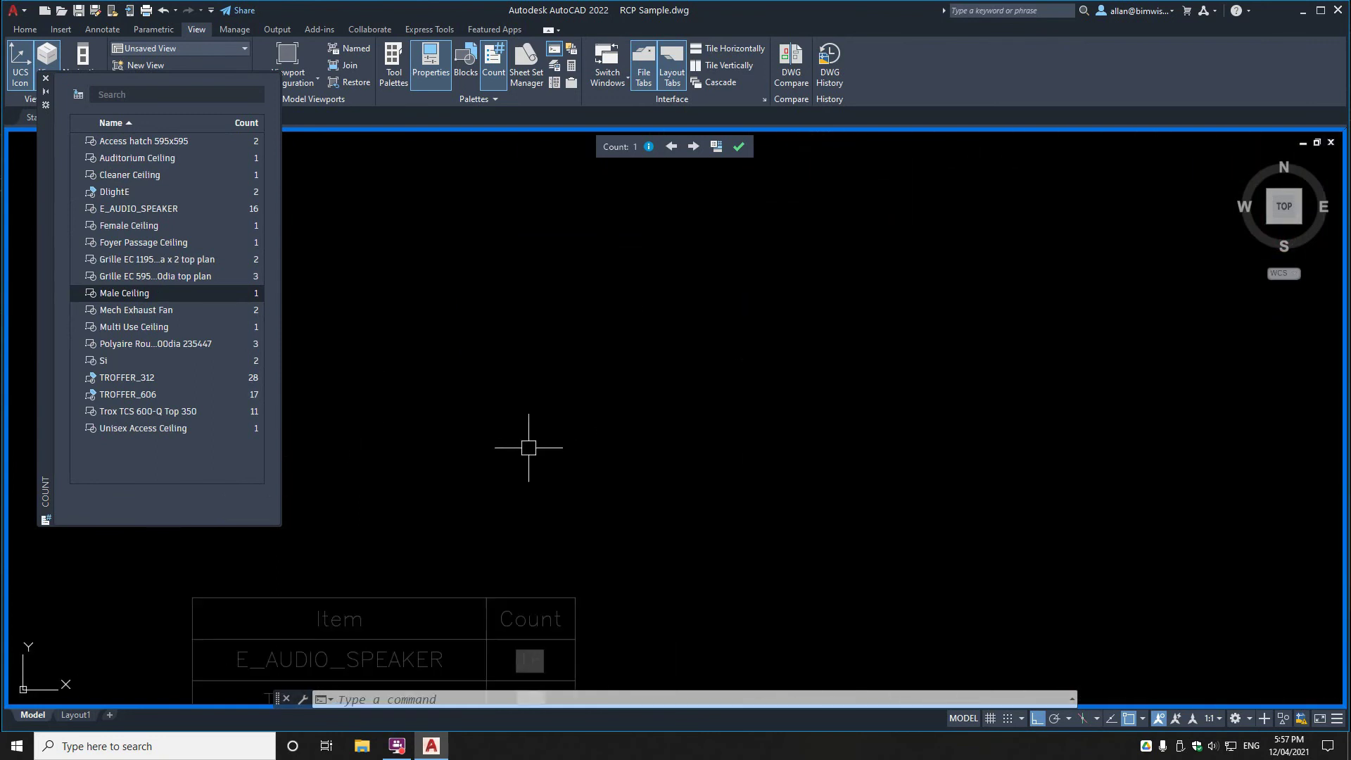
{"action": "mouse_move", "coordinate": [473, 488]}
{"action": "middle_mouse_down"}
{"action": "mouse_move", "coordinate": [598, 358]}
{"action": "mouse_move", "coordinate": [660, 233]}
{"action": "middle_mouse_up"}
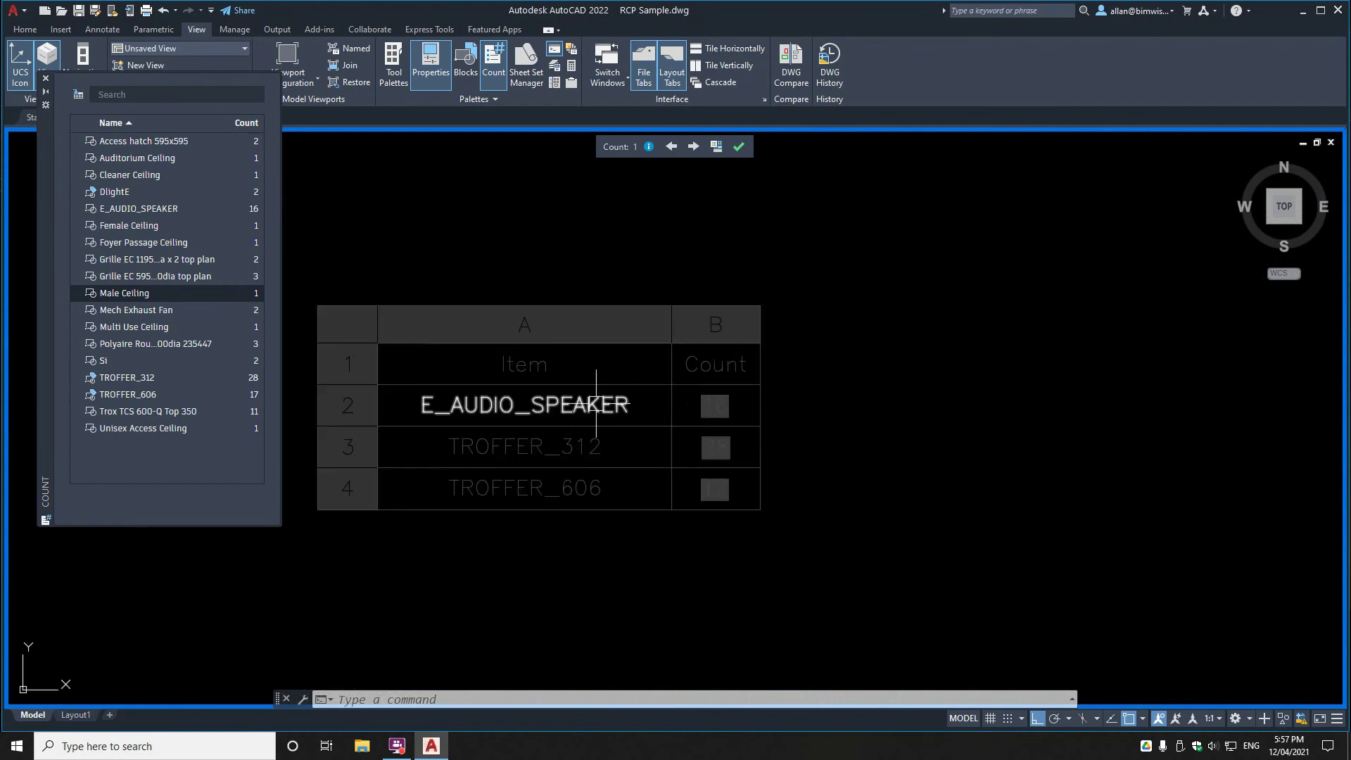
End the active count and close the Count palette.
{"action": "left_click", "coordinate": [738, 146]}
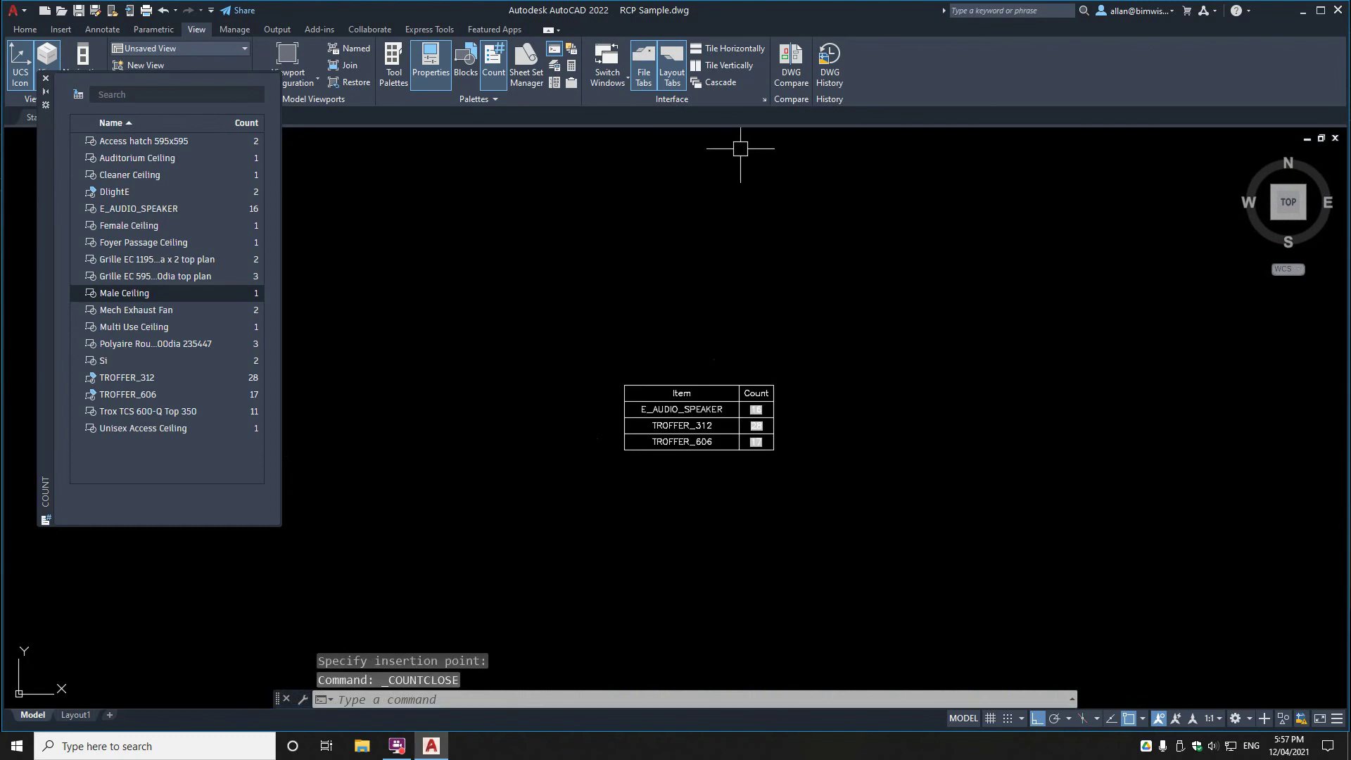
{"action": "left_click", "coordinate": [46, 81]}
{"action": "scroll", "coordinate": [633, 247], "scroll_direction": "down", "scroll_amount": 8}
{"action": "middle_click_drag", "start_coordinate": [661, 254], "coordinate": [524, 277]}
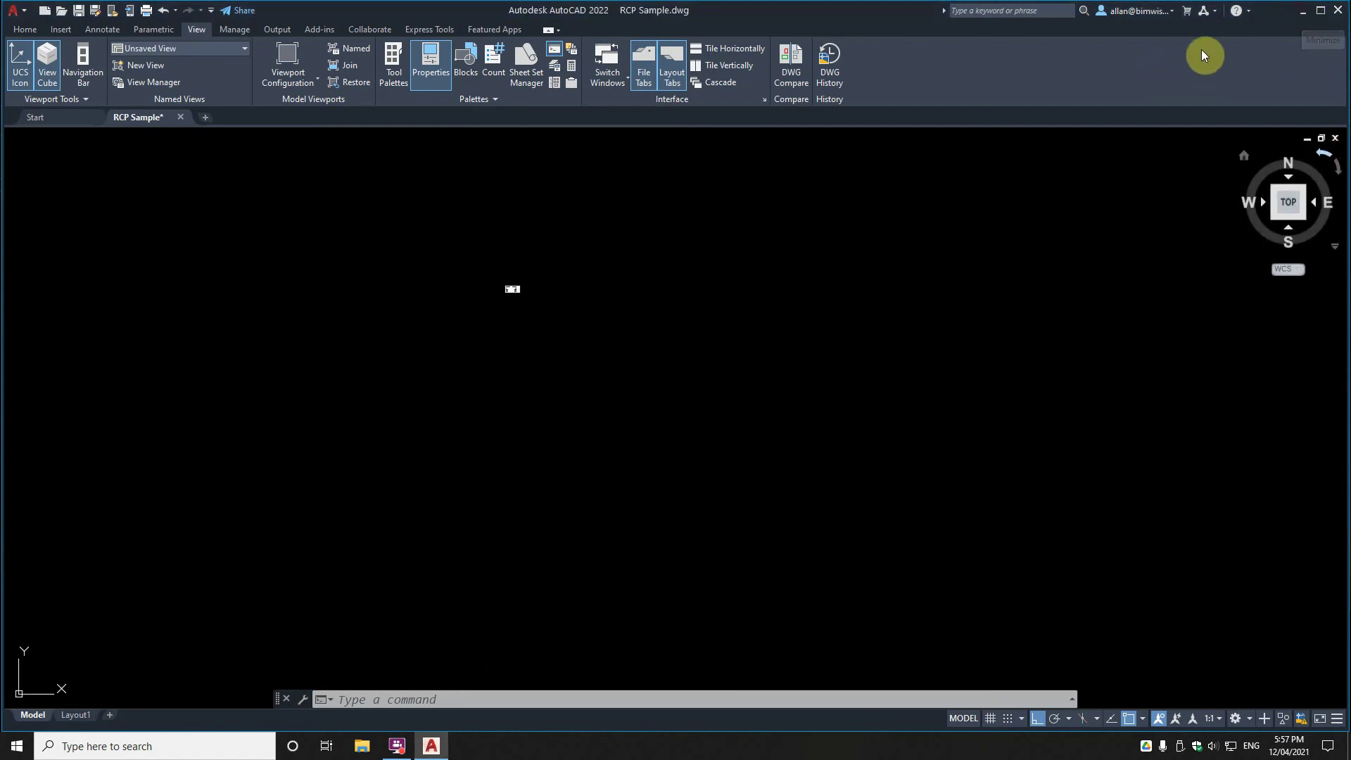
Switch to the Windows desktop and make three copies of RCP Sample.dwg there.
{"action": "left_click", "coordinate": [1303, 11]}
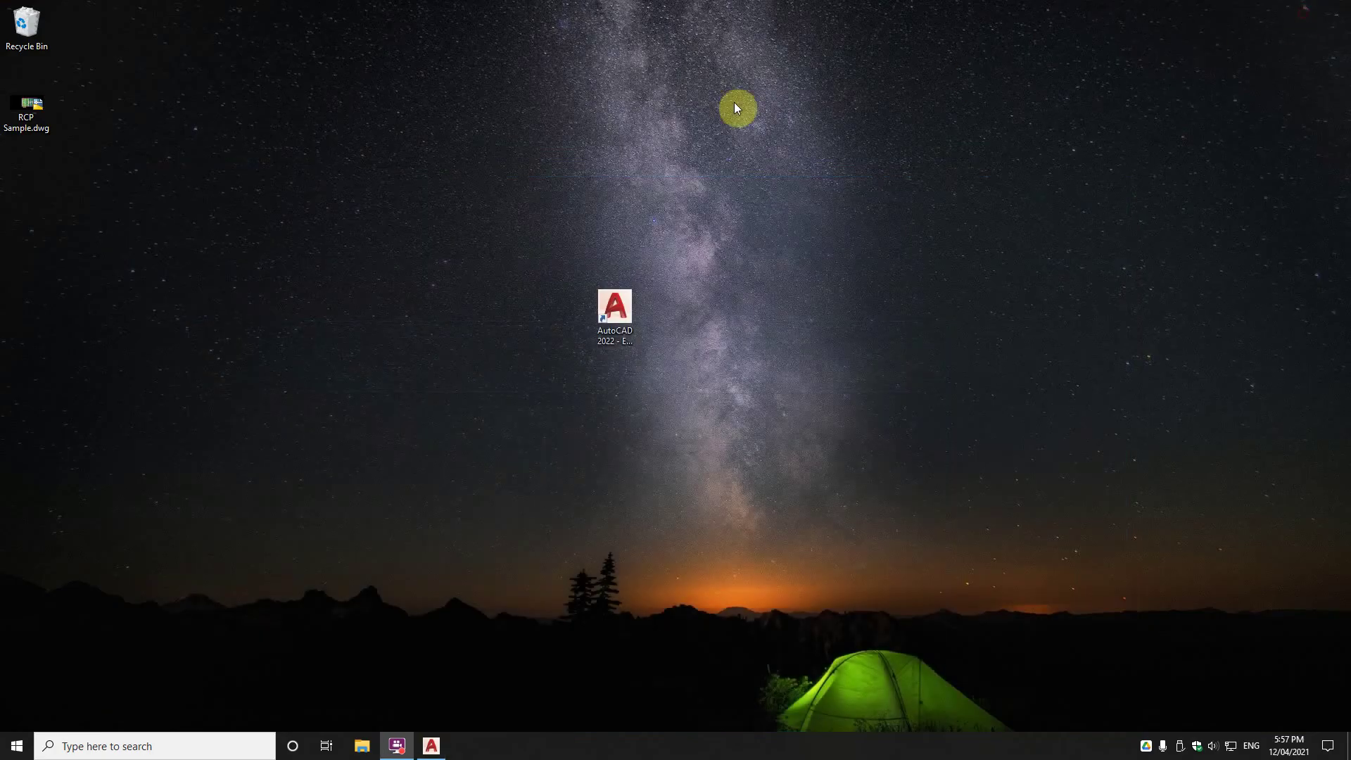
{"action": "right_click", "coordinate": [27, 109]}
{"action": "left_click", "coordinate": [53, 298]}
{"action": "right_click", "coordinate": [27, 201]}
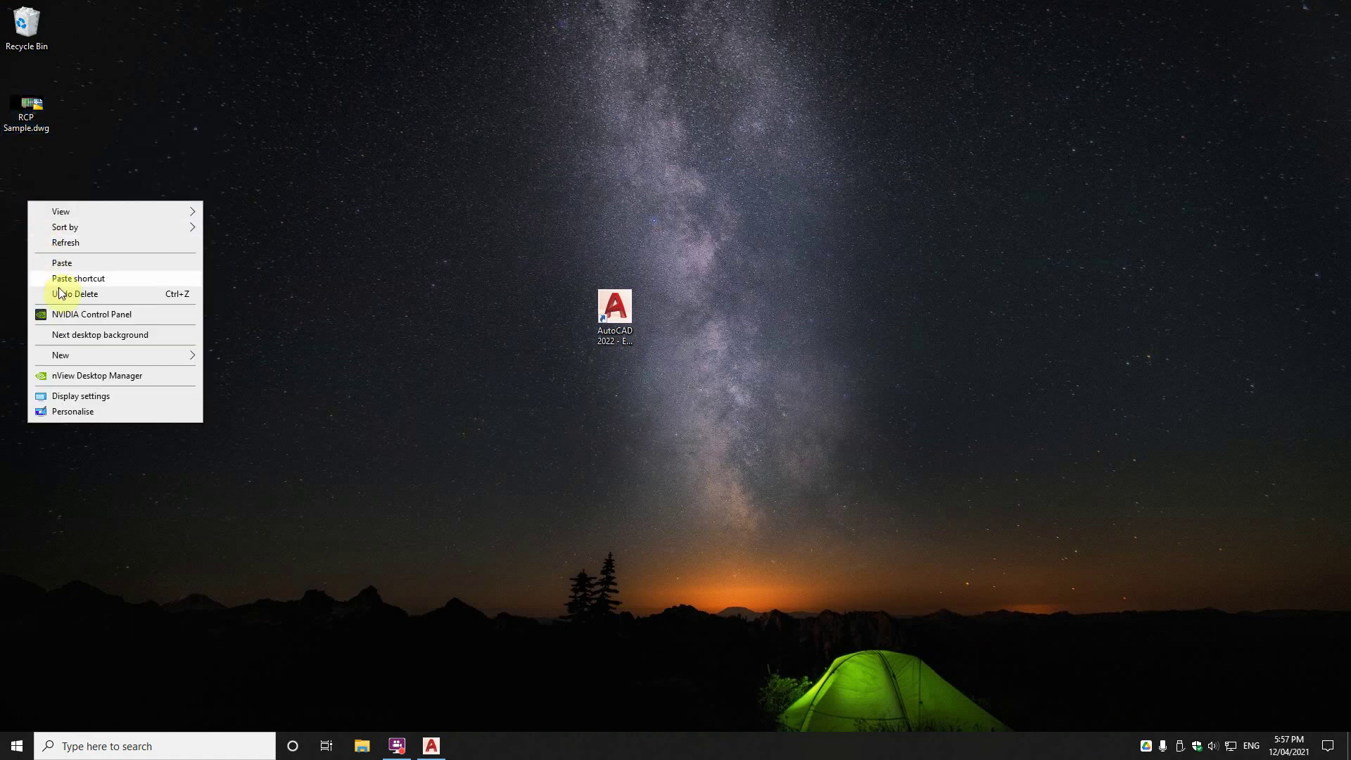
{"action": "left_click", "coordinate": [61, 263]}
{"action": "right_click", "coordinate": [36, 243]}
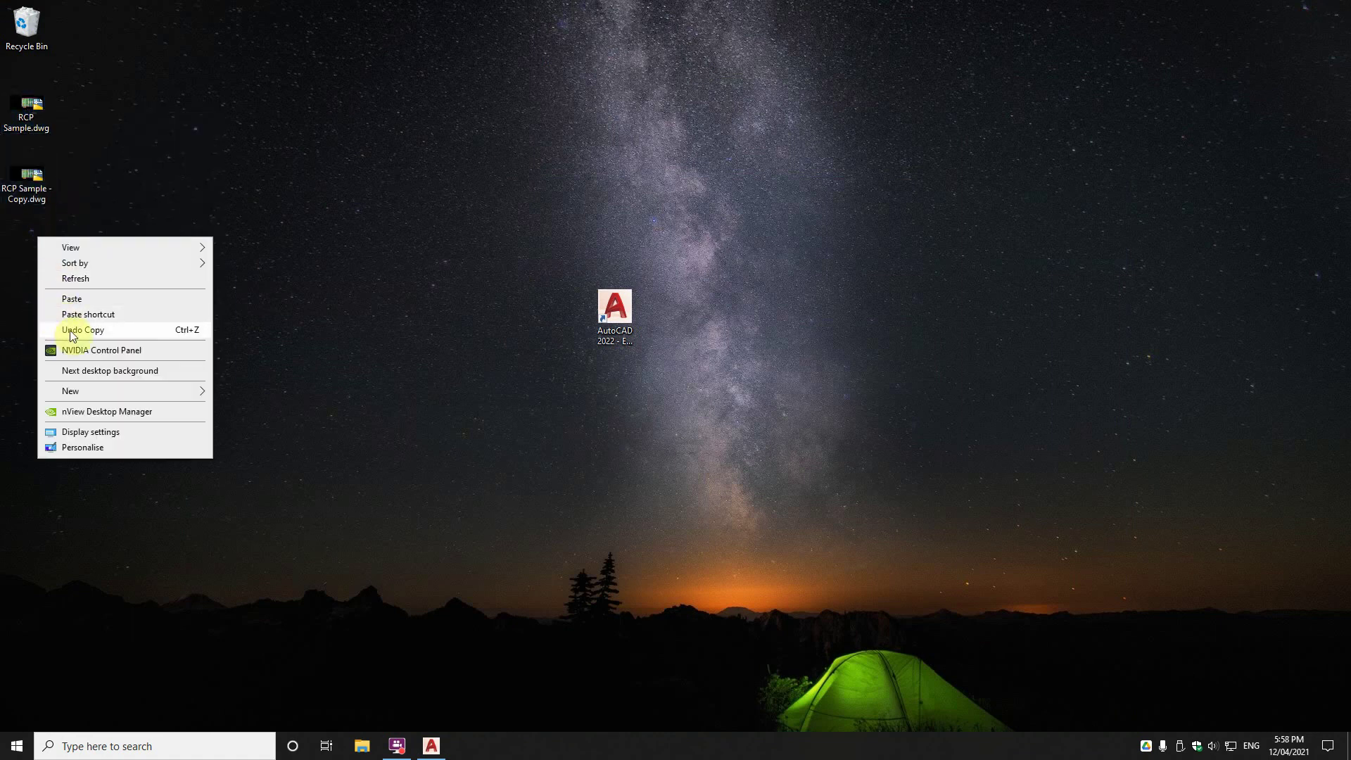
{"action": "left_click", "coordinate": [100, 298]}
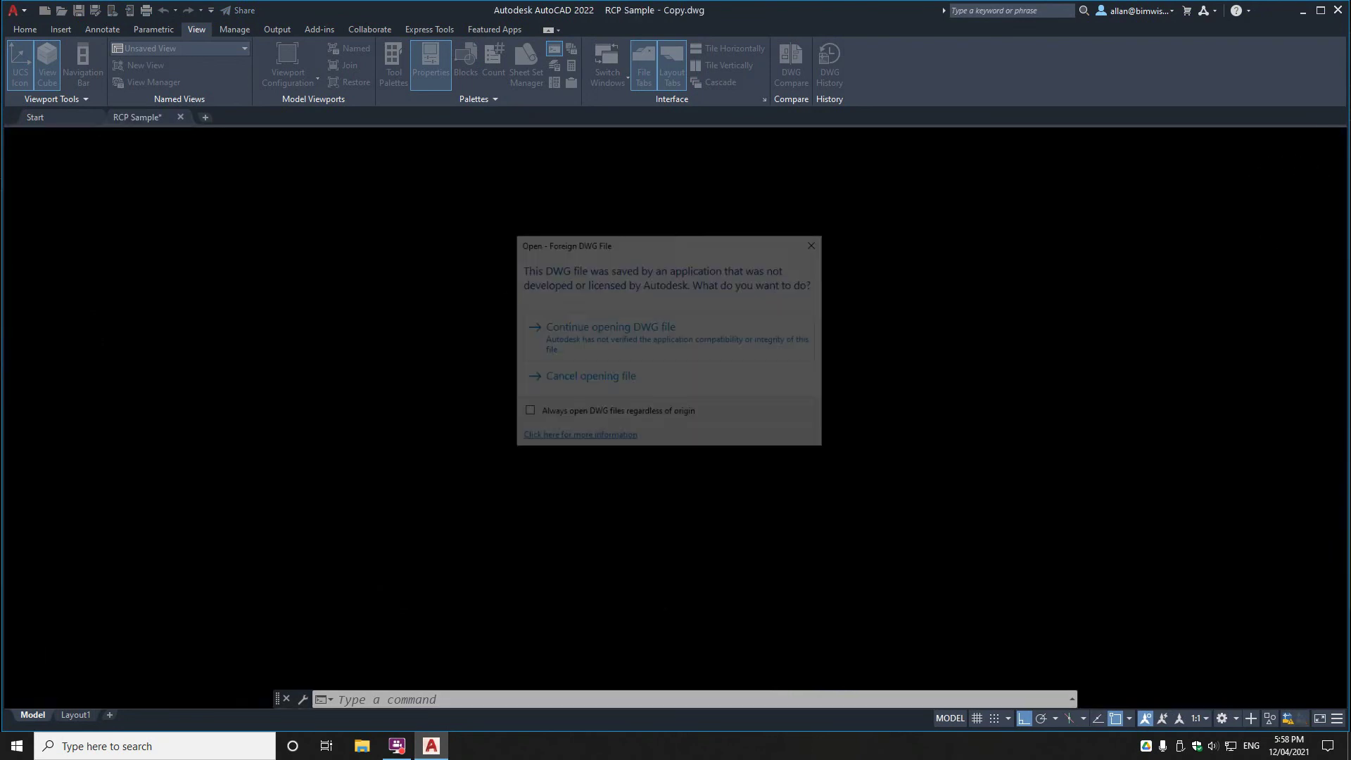
Continue opening the copied RCP Sample drawings in AutoCAD, choosing to always open DWG files regardless of origin.
{"action": "left_click", "coordinate": [526, 413]}
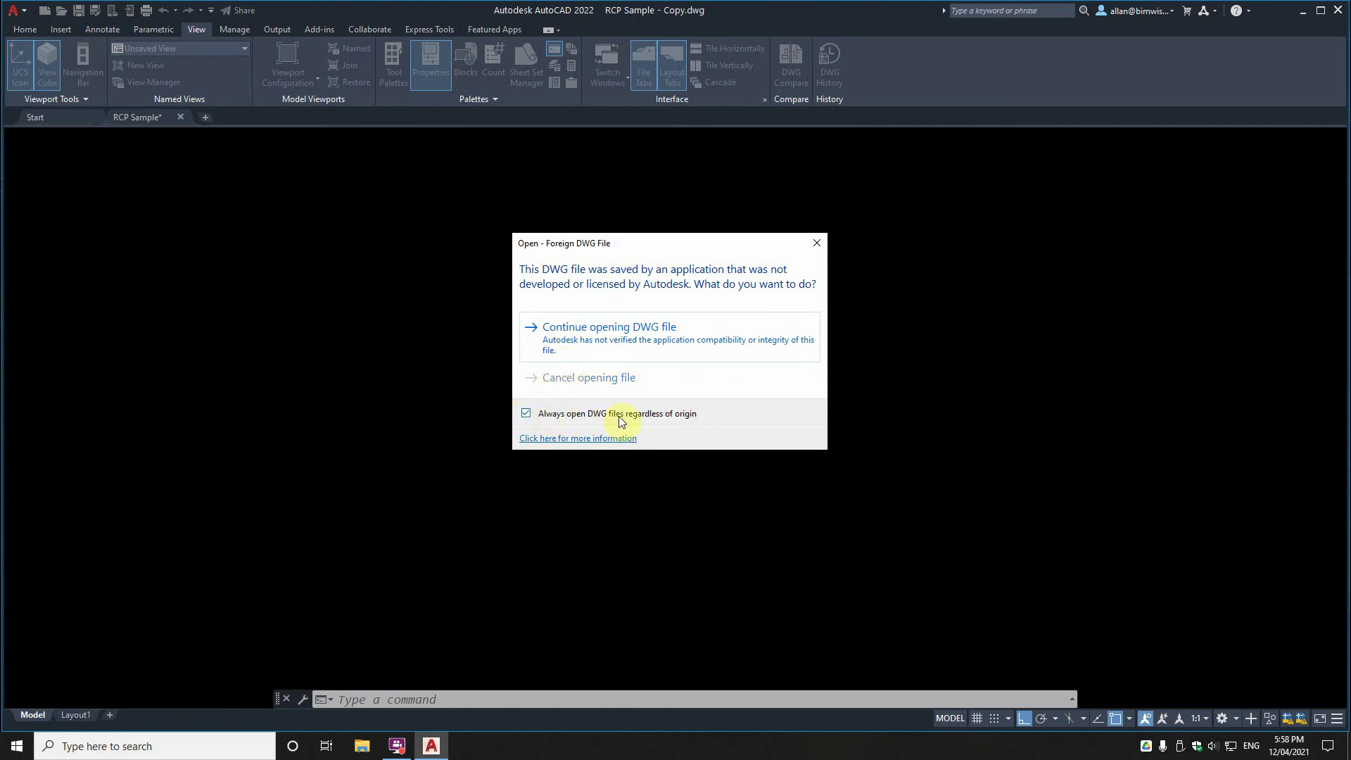
{"action": "left_click", "coordinate": [610, 328]}
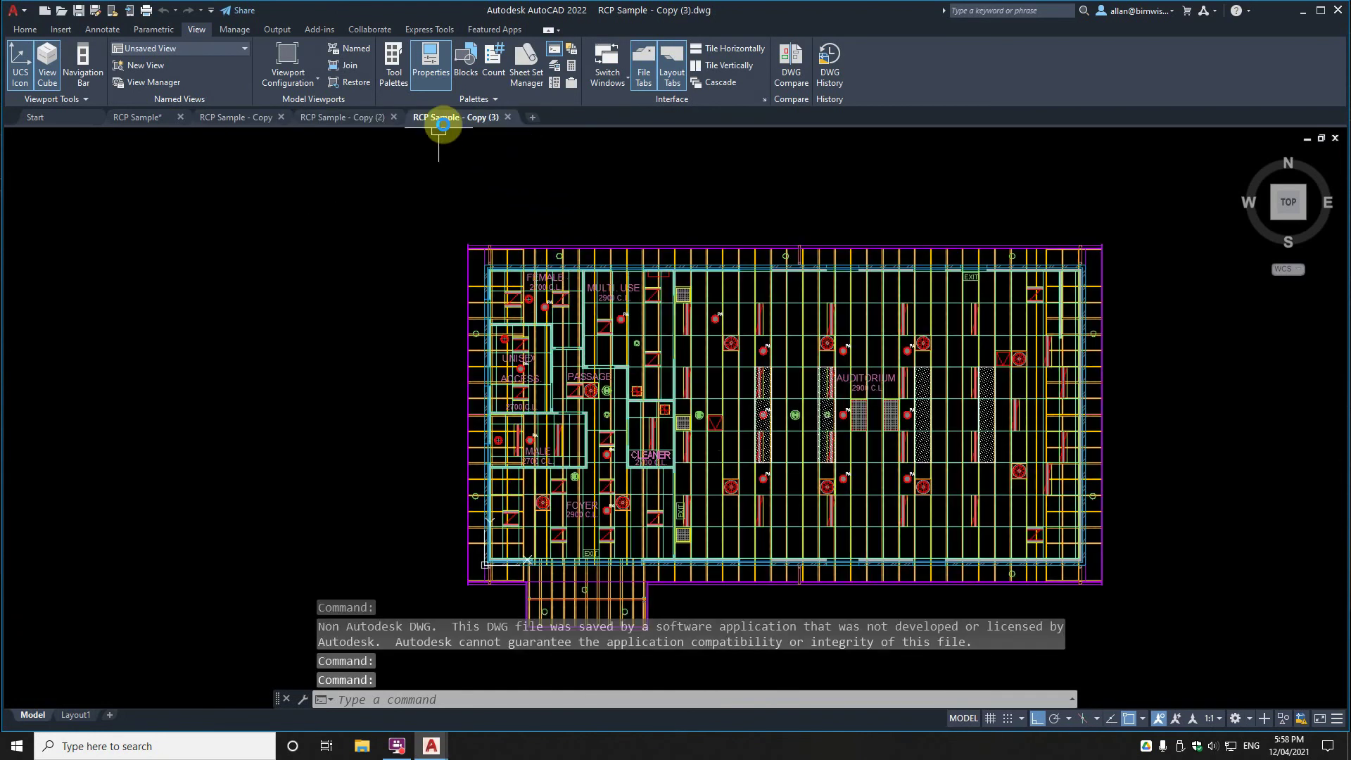
Float the RCP Sample - Copy (3) and Copy (2) drawings as separate windows and dock both back among the open drawings.
{"action": "mouse_move", "coordinate": [456, 117]}
{"action": "left_mouse_down"}
{"action": "mouse_move", "coordinate": [497, 175]}
{"action": "mouse_move", "coordinate": [692, 216]}
{"action": "mouse_move", "coordinate": [1056, 197]}
{"action": "mouse_move", "coordinate": [741, 180]}
{"action": "mouse_move", "coordinate": [778, 244]}
{"action": "mouse_move", "coordinate": [1350, 352]}
{"action": "mouse_move", "coordinate": [844, 211]}
{"action": "mouse_move", "coordinate": [579, 205]}
{"action": "mouse_move", "coordinate": [1350, 134]}
{"action": "mouse_move", "coordinate": [1350, 148]}
{"action": "mouse_move", "coordinate": [266, 141]}
{"action": "mouse_move", "coordinate": [263, 199]}
{"action": "left_mouse_up"}
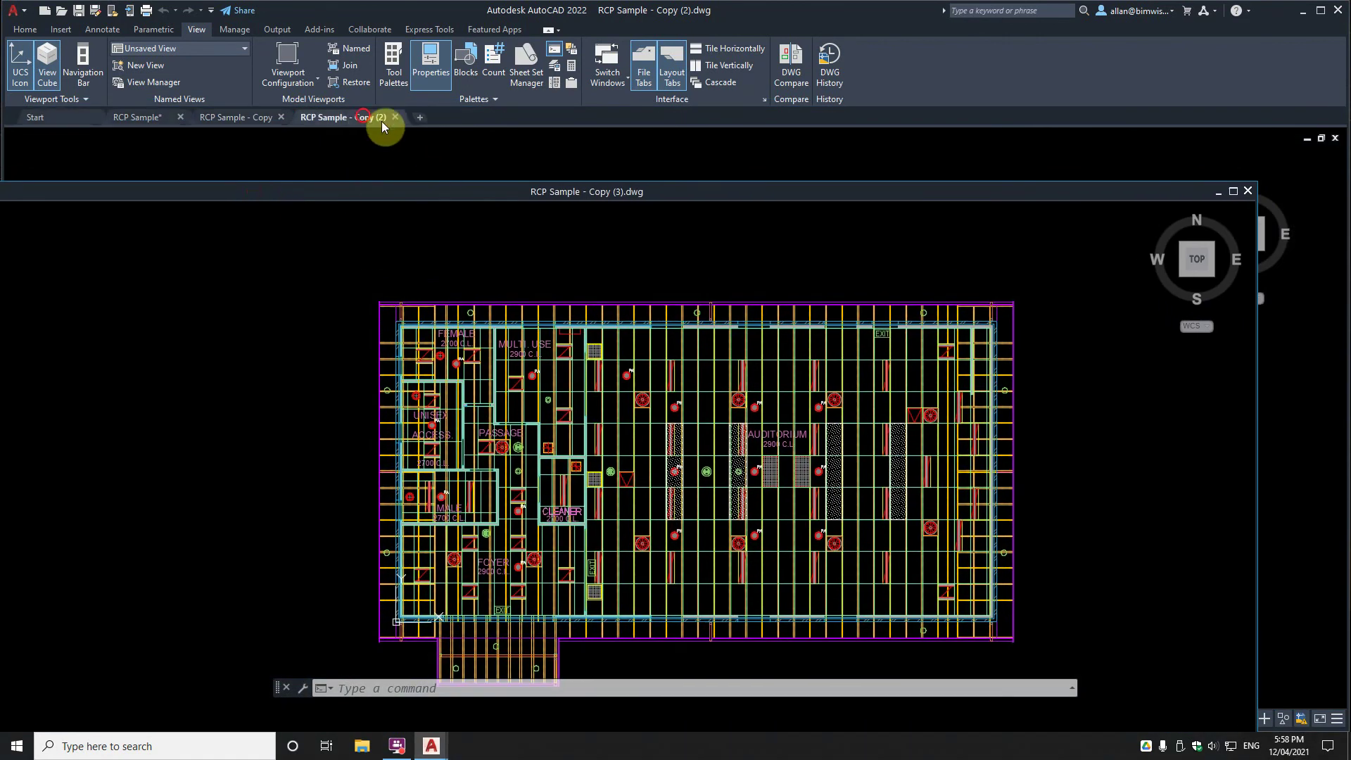
{"action": "mouse_move", "coordinate": [382, 121]}
{"action": "left_mouse_down"}
{"action": "mouse_move", "coordinate": [567, 42]}
{"action": "mouse_move", "coordinate": [593, 9]}
{"action": "mouse_move", "coordinate": [590, 32]}
{"action": "left_mouse_up"}
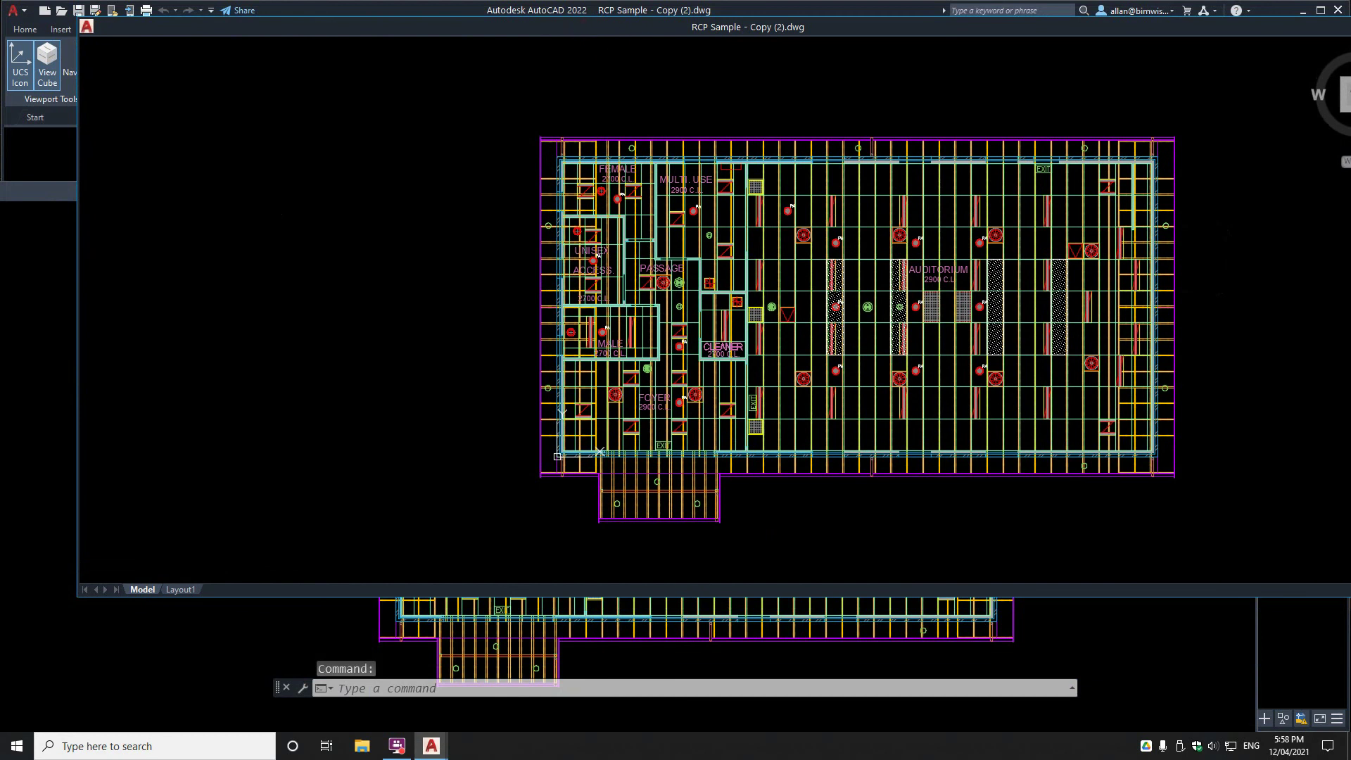
{"action": "mouse_move", "coordinate": [793, 26]}
{"action": "left_mouse_down"}
{"action": "mouse_move", "coordinate": [753, 166]}
{"action": "mouse_move", "coordinate": [624, 166]}
{"action": "mouse_move", "coordinate": [414, 116]}
{"action": "left_mouse_up"}
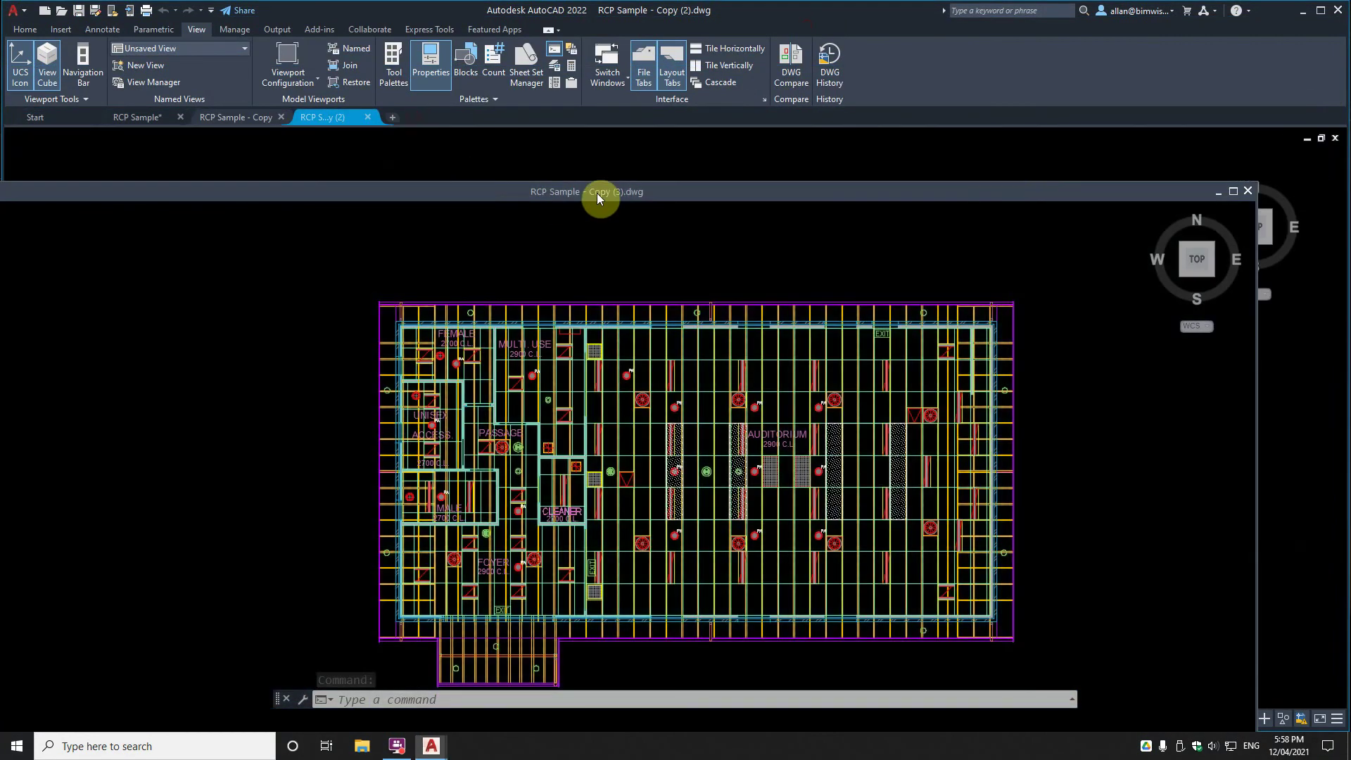
{"action": "left_click_drag", "start_coordinate": [602, 195], "coordinate": [458, 125]}
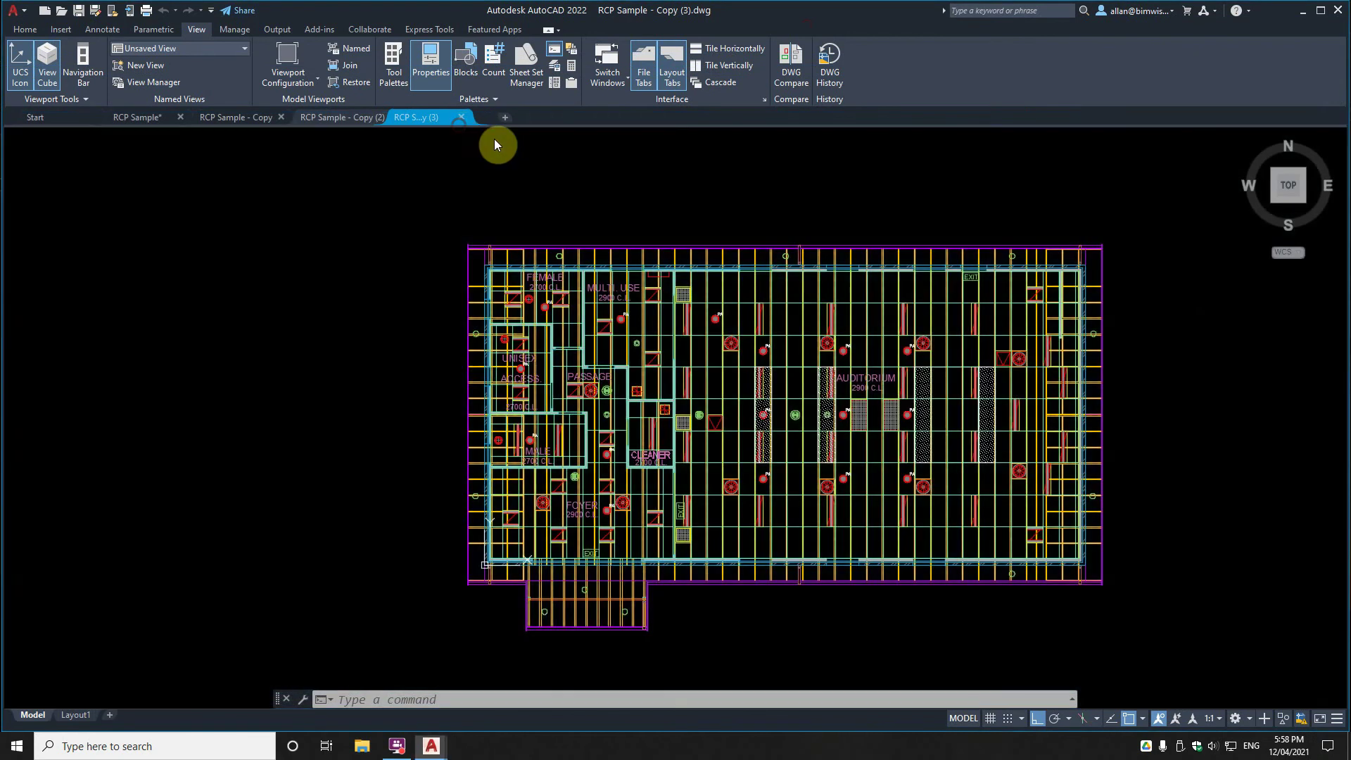